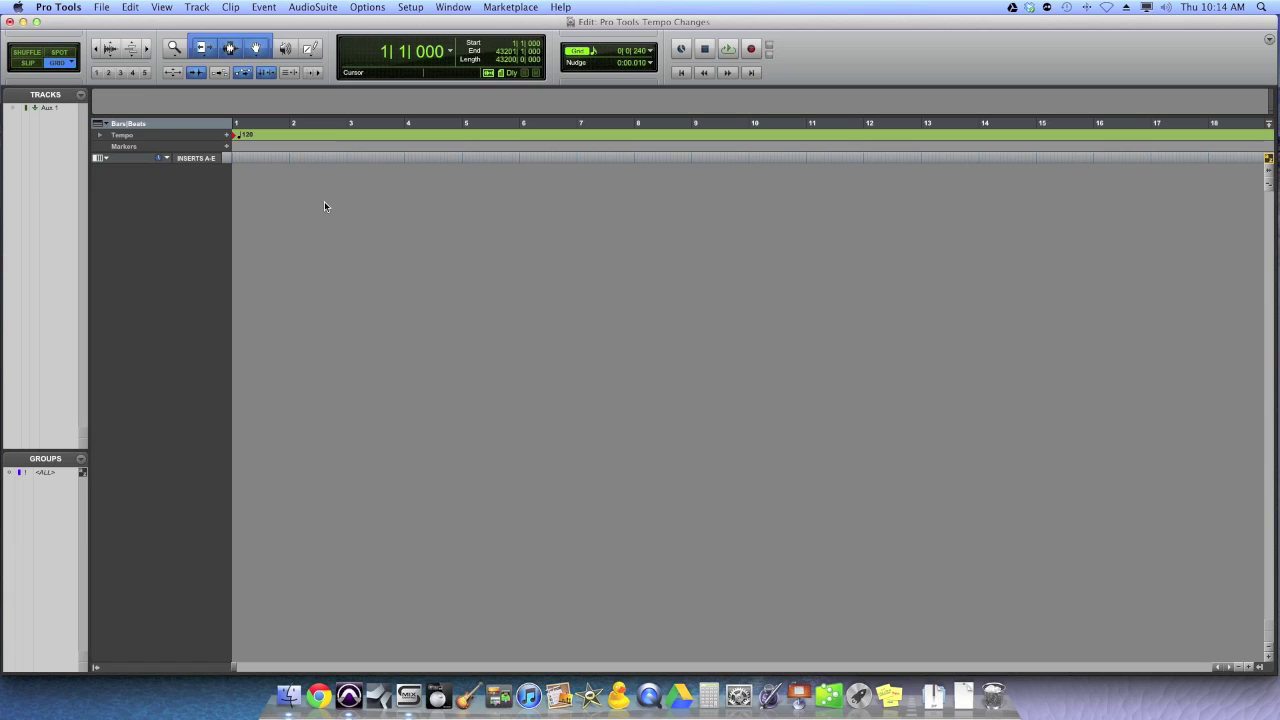
# Create a Click track, check its Click plug-in, then shrink the track to minimum height
pyautogui.click(197, 7)
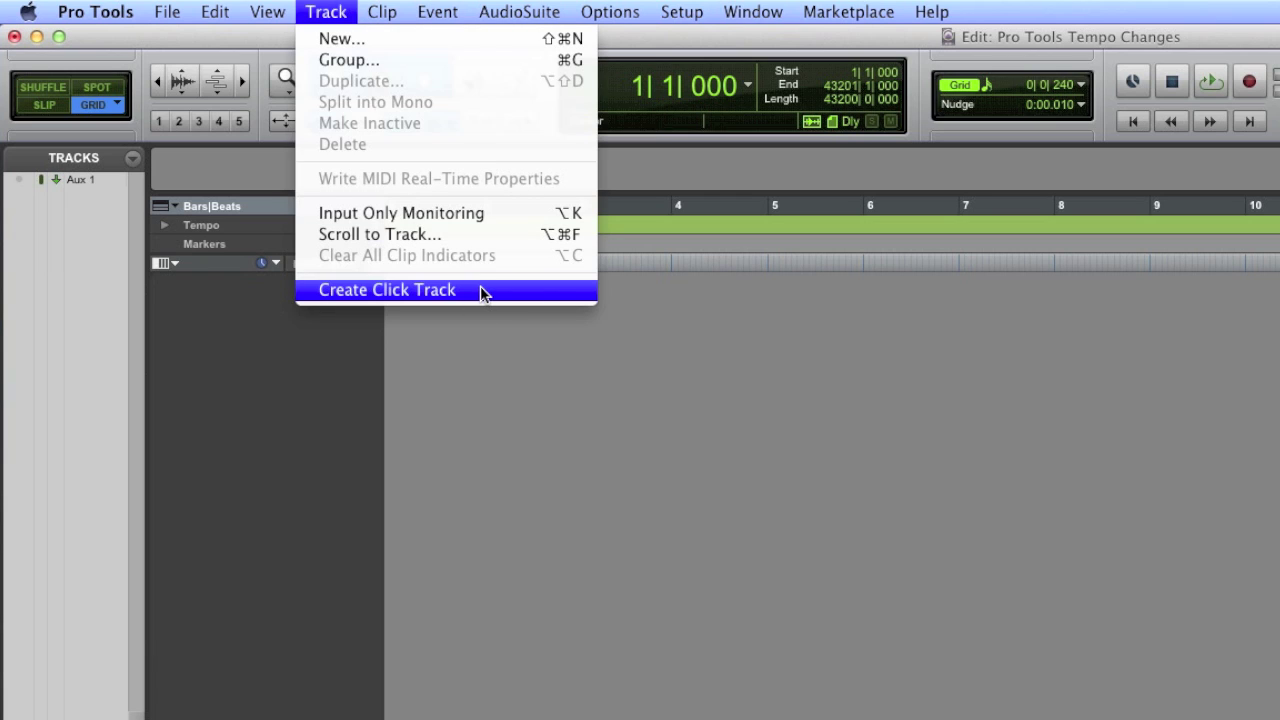
pyautogui.click(480, 289)
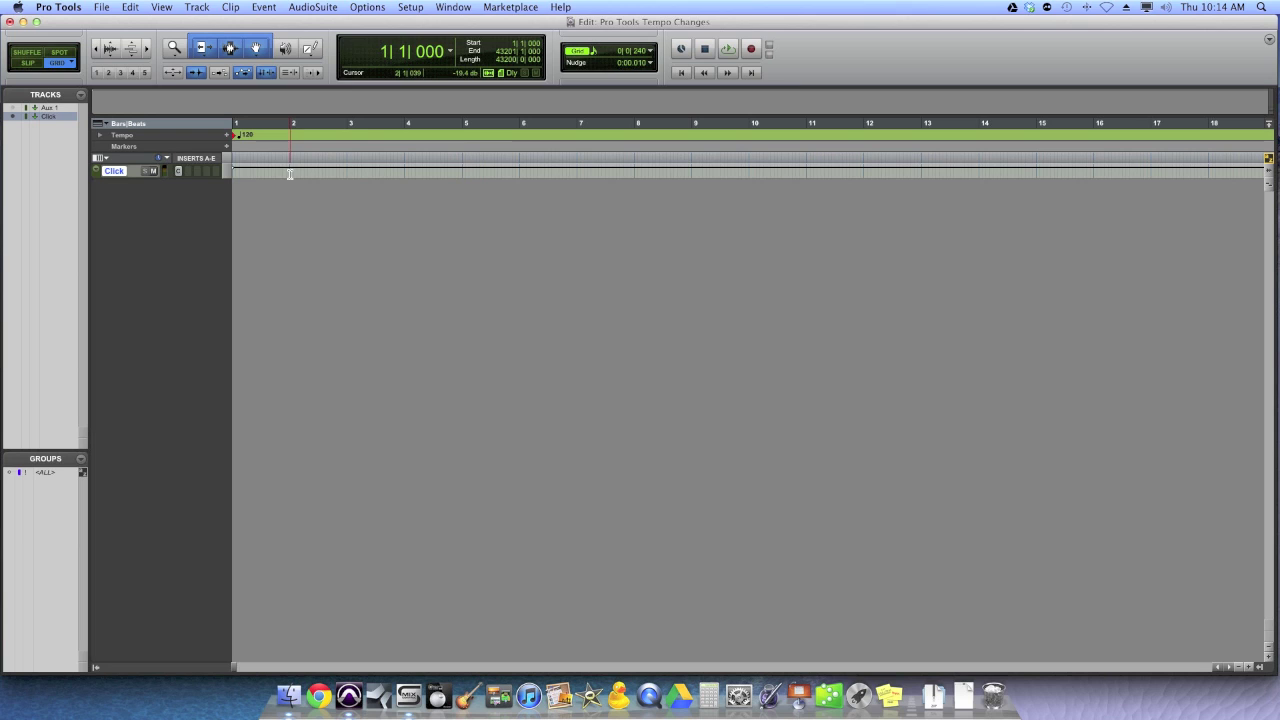
pyautogui.moveTo(209, 299); pyautogui.dragTo(206, 377)
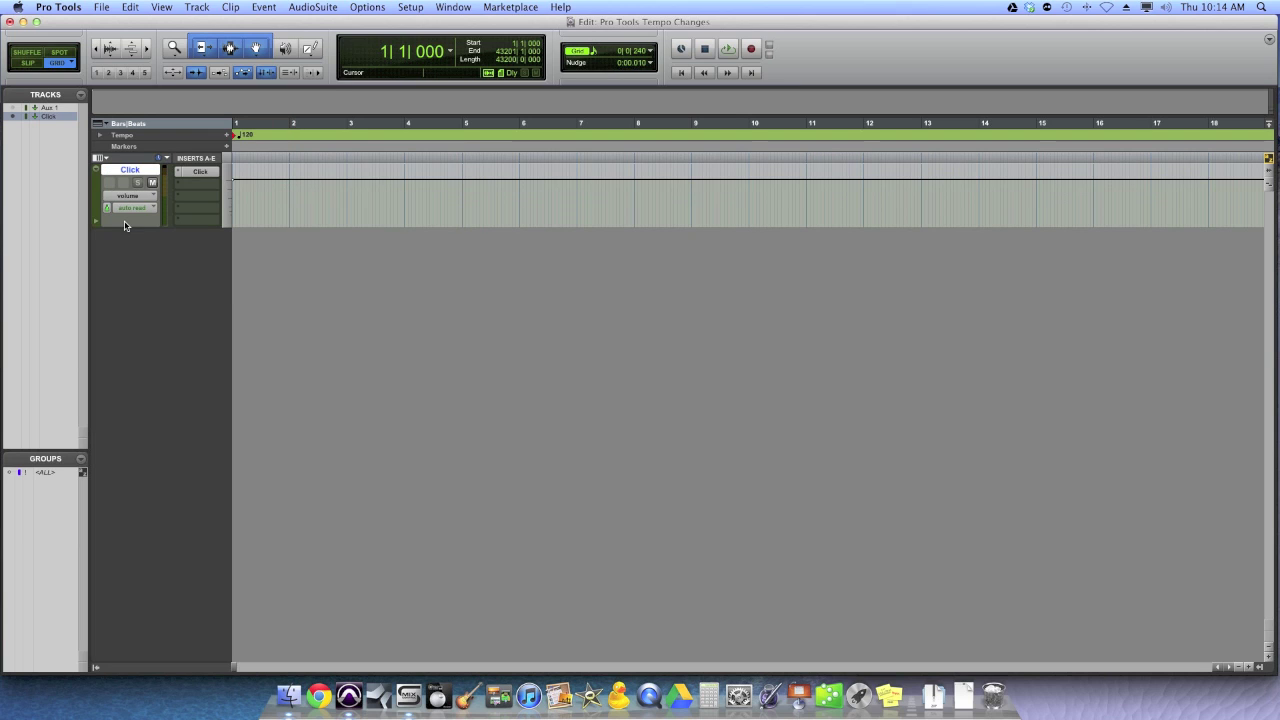
pyautogui.click(200, 171)
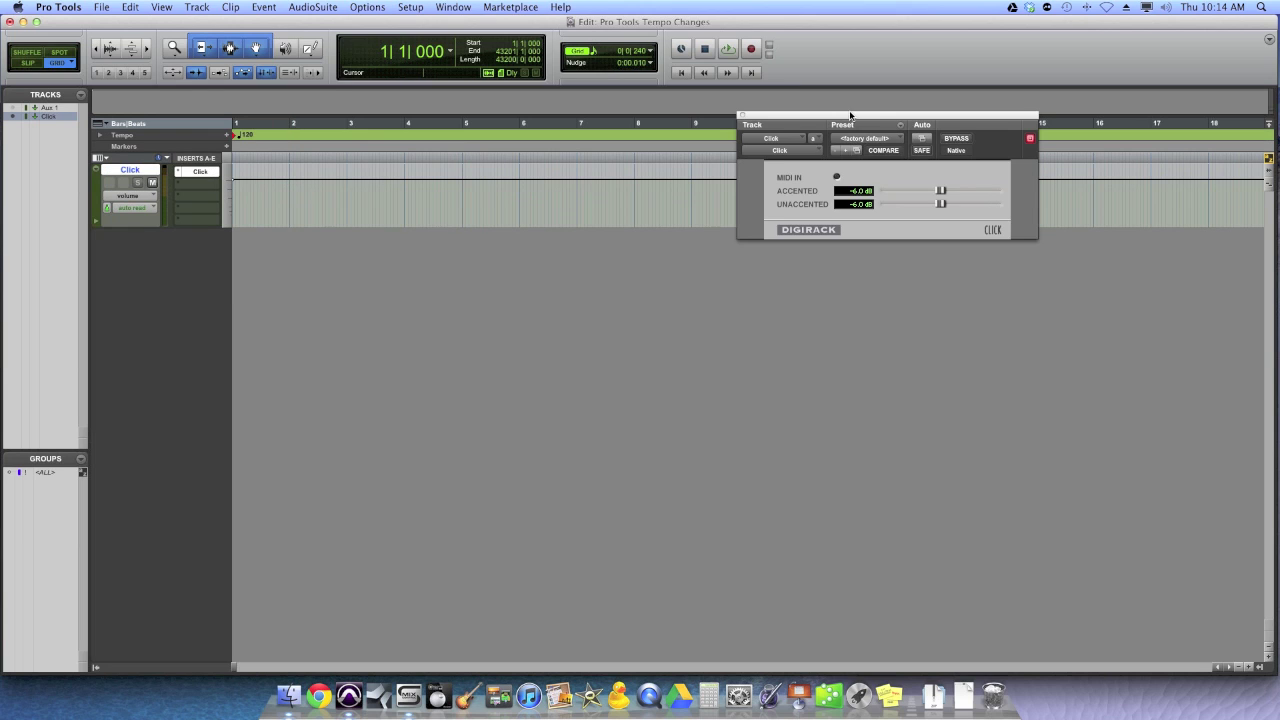
pyautogui.click(742, 114)
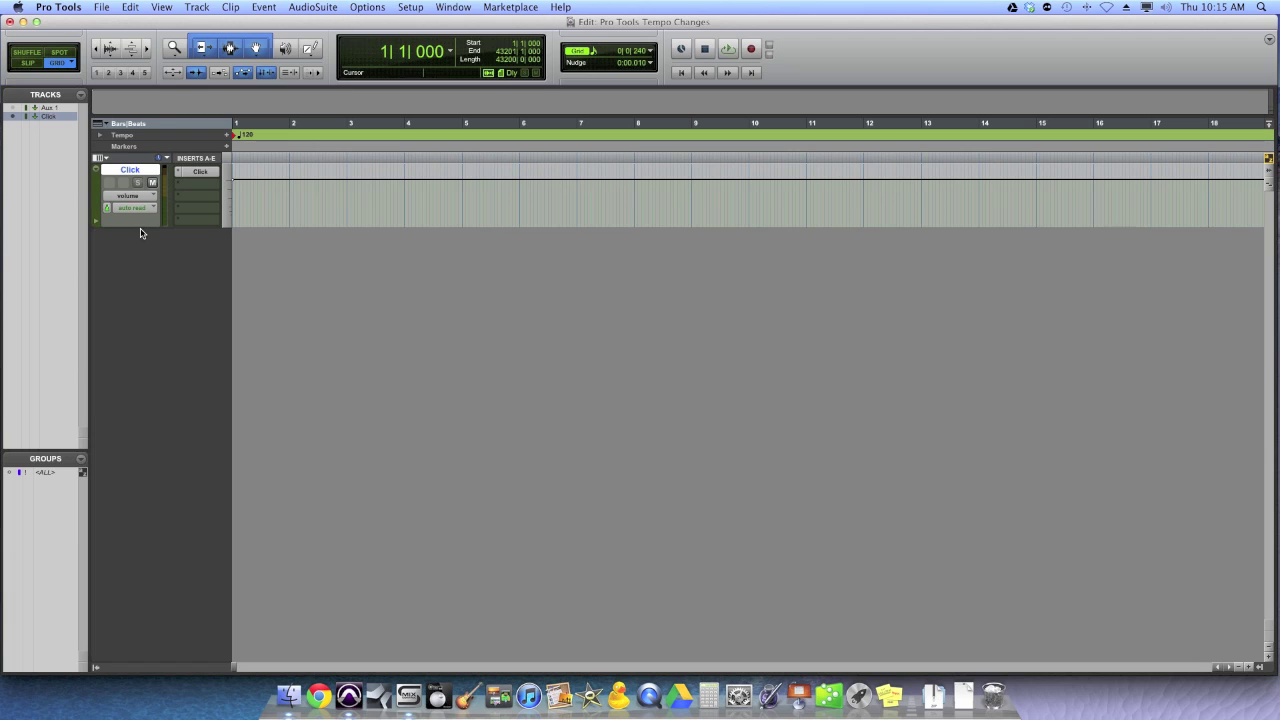
pyautogui.moveTo(140, 227); pyautogui.dragTo(142, 186)
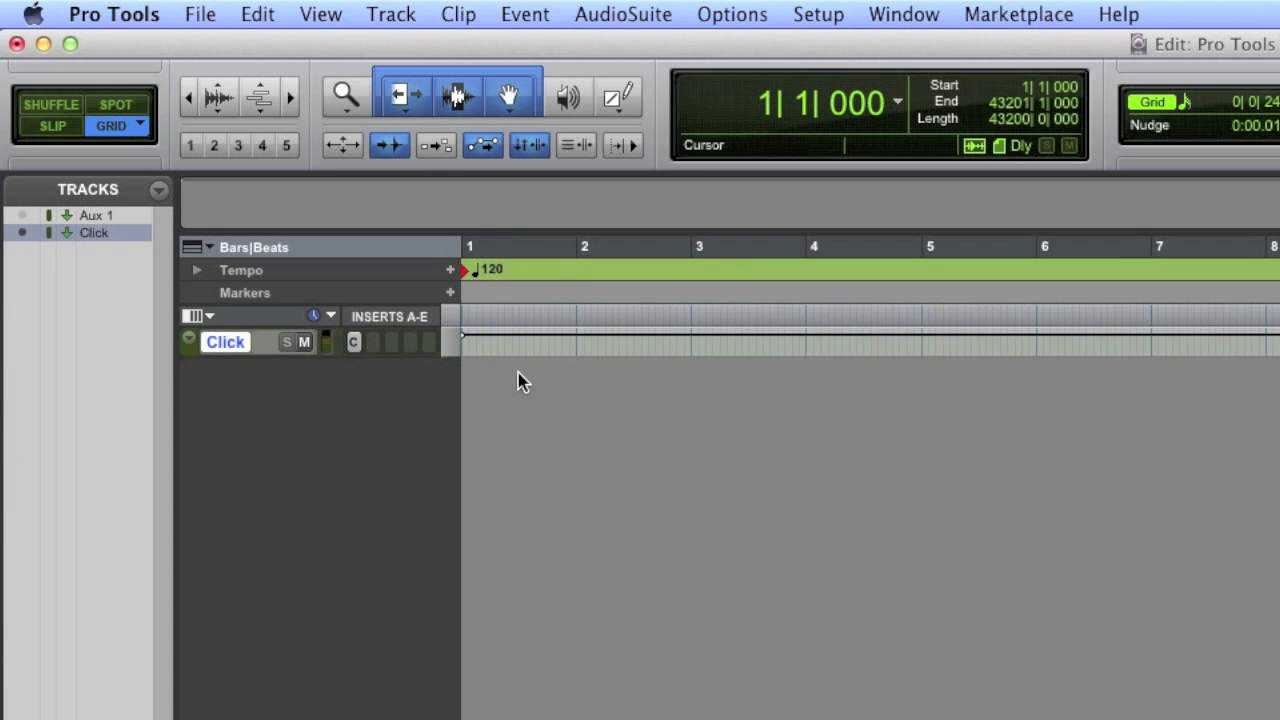
# Audition the click, change the bar-1 tempo marker from 120 to 160 BPM, and play it back
pyautogui.press('space')
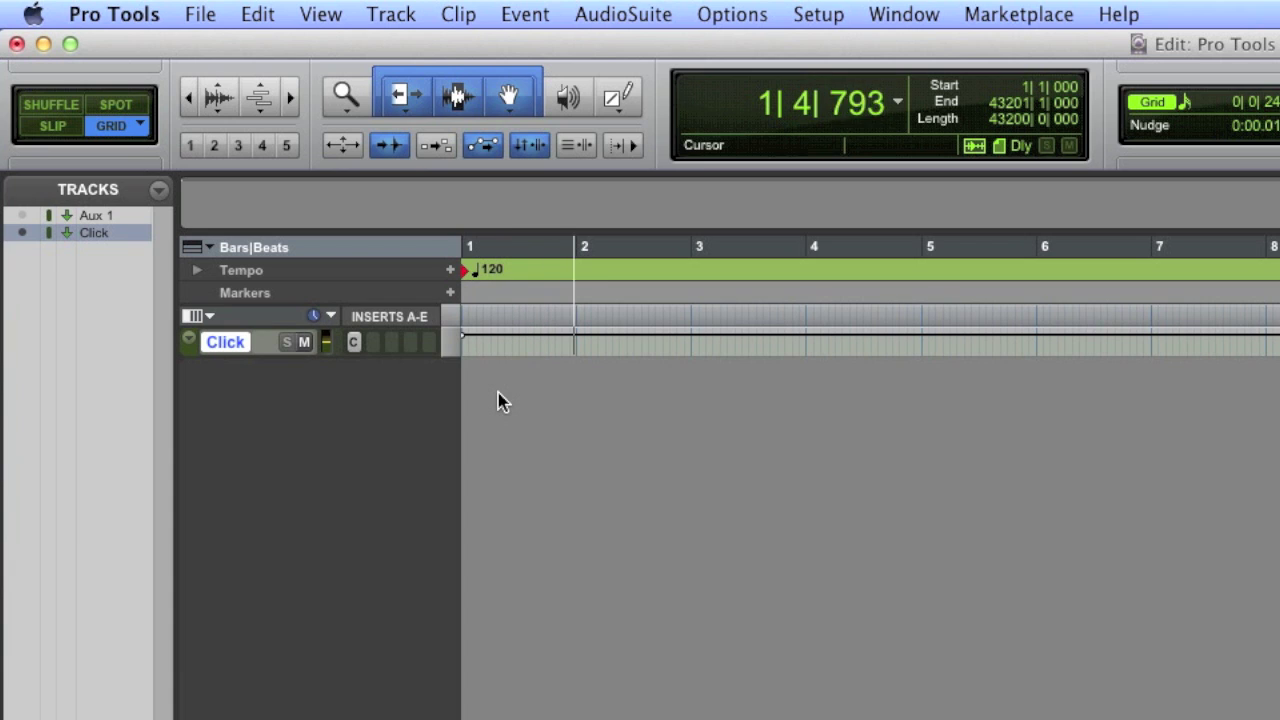
pyautogui.press('space')
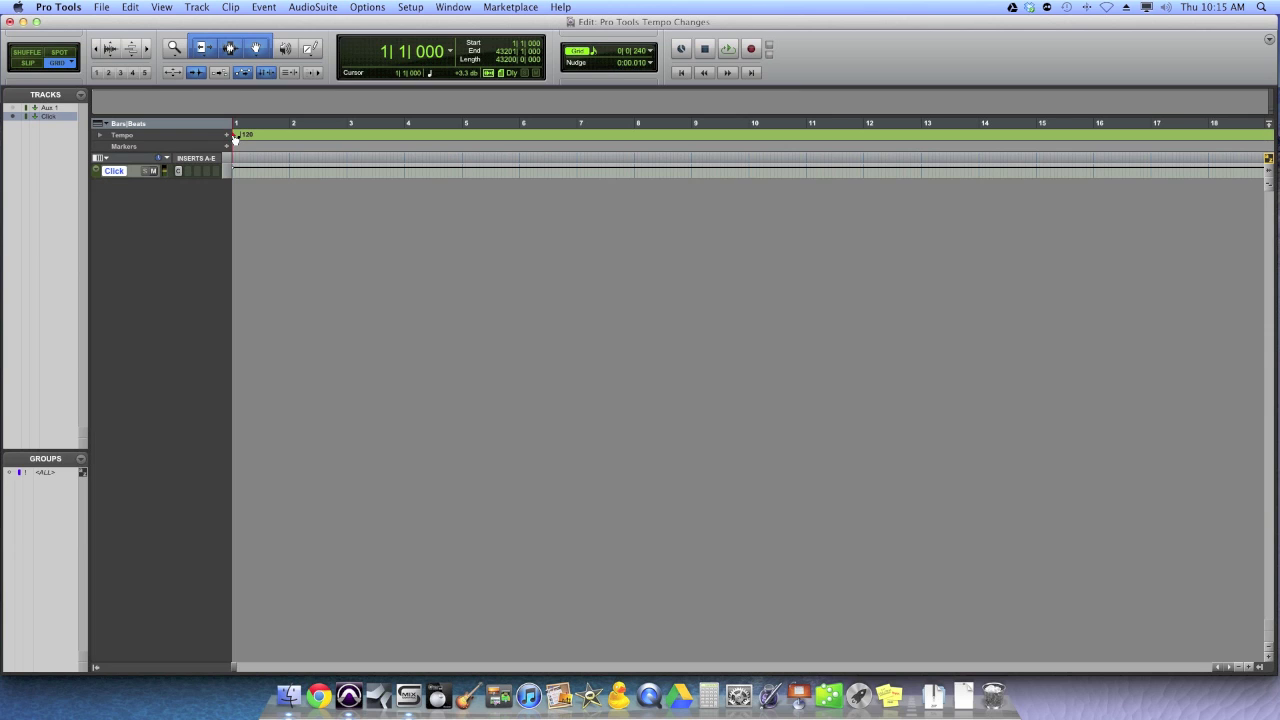
pyautogui.doubleClick(235, 136)
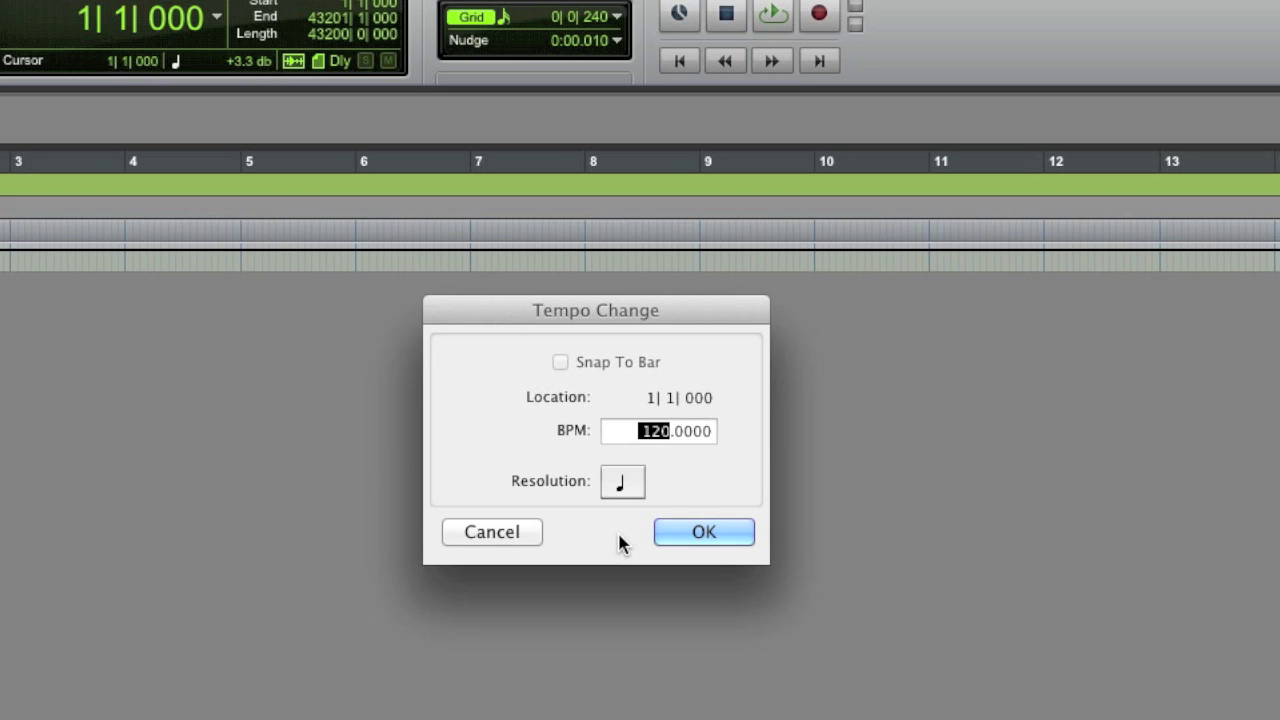
pyautogui.write('160')
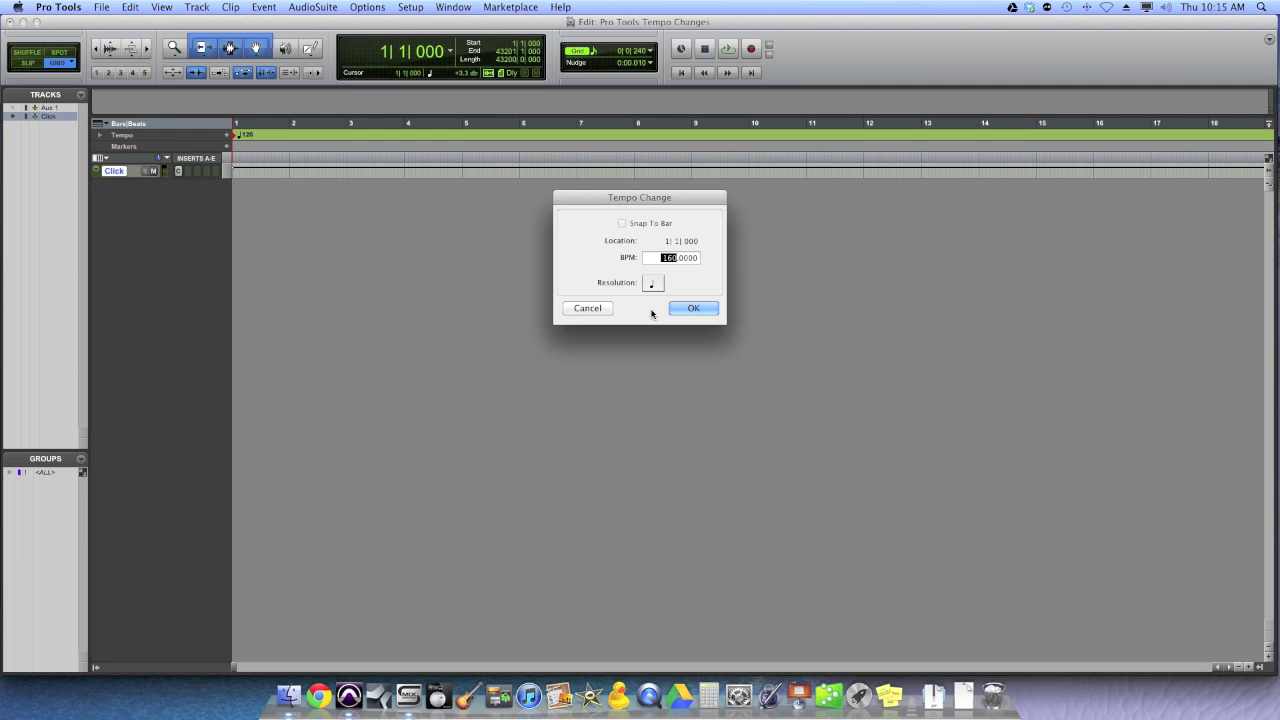
pyautogui.press('Return')
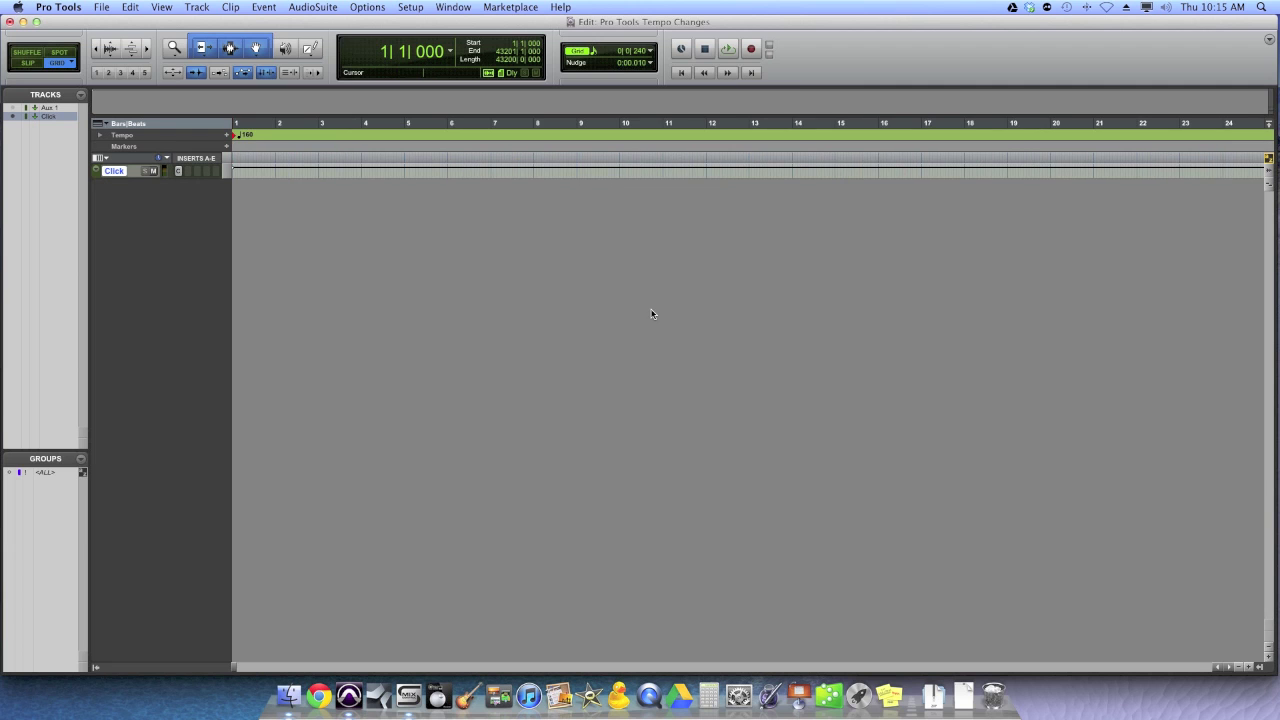
pyautogui.press('space')
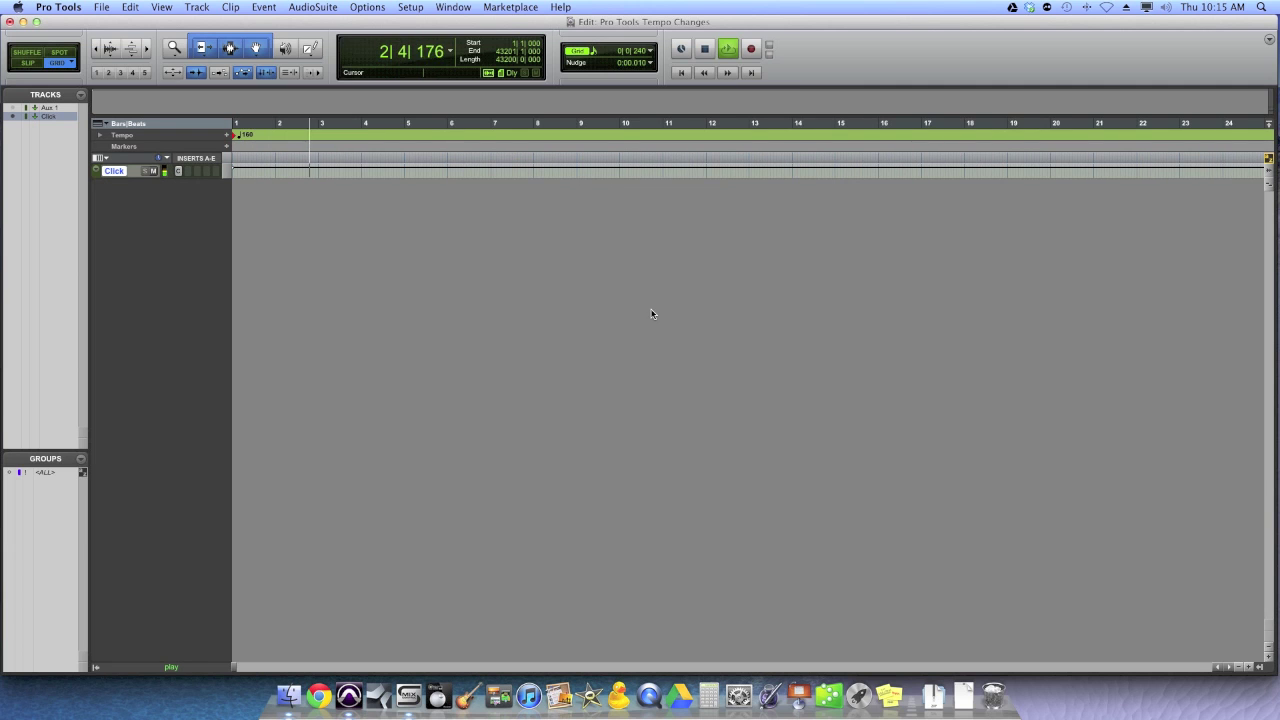
pyautogui.press('space')
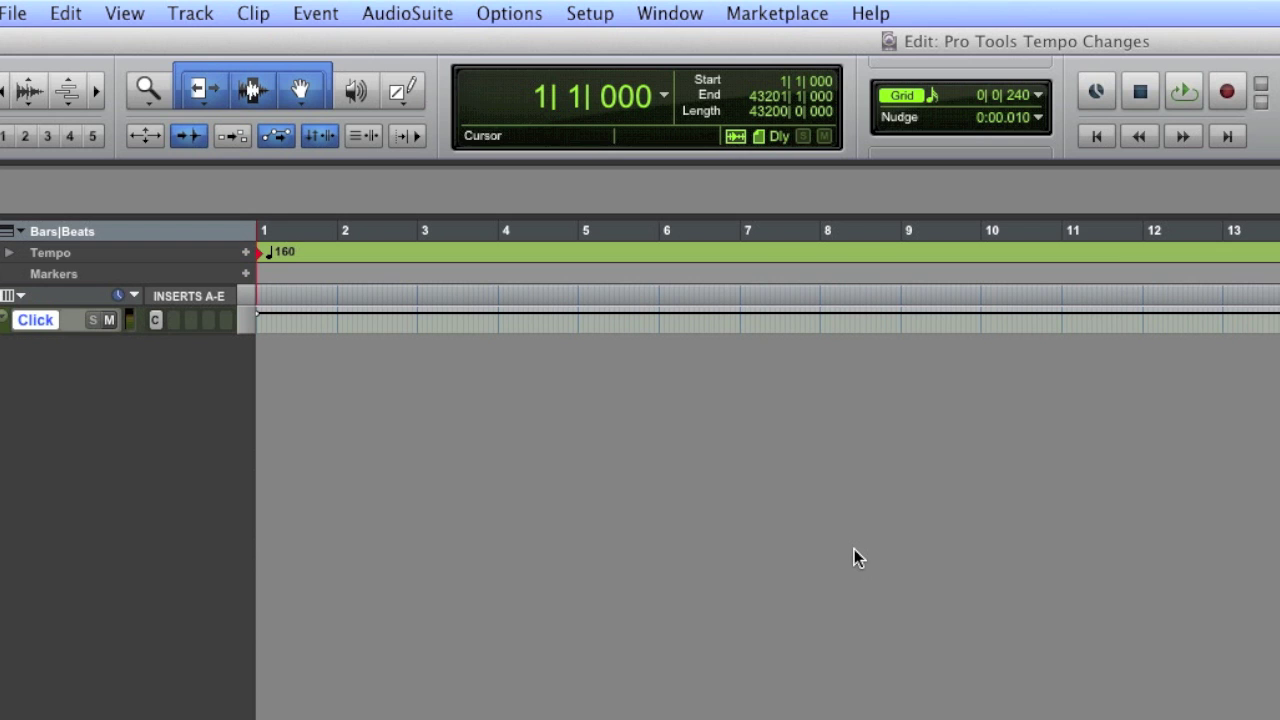
# Show the Transport, turn off Conductor, and enter a 138 BPM manual tempo before dragging the value
pyautogui.click(459, 6)
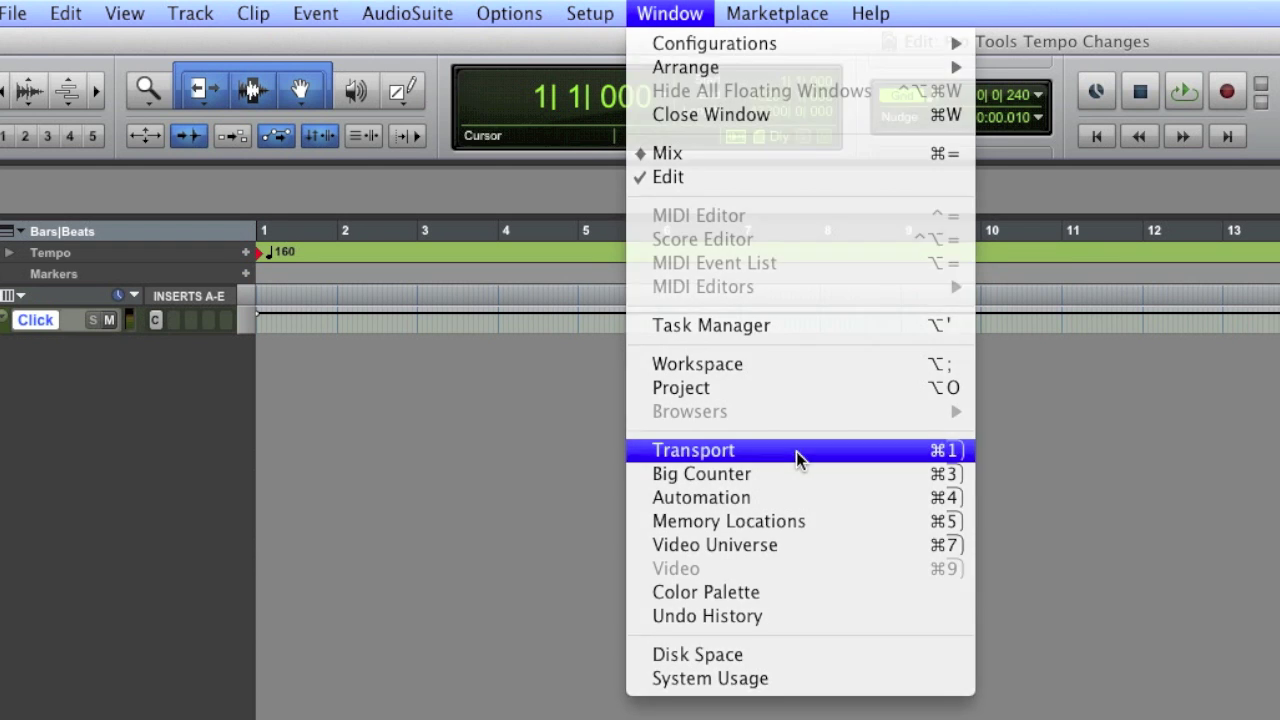
pyautogui.click(796, 451)
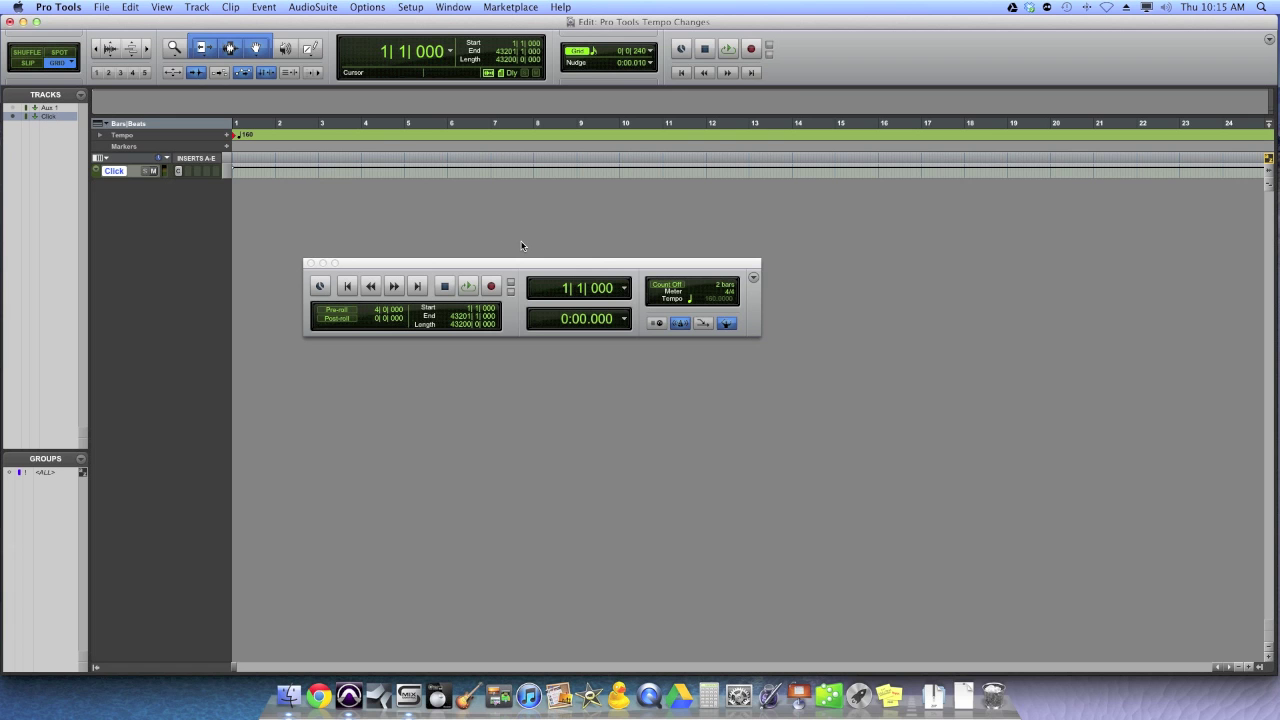
pyautogui.click(726, 323)
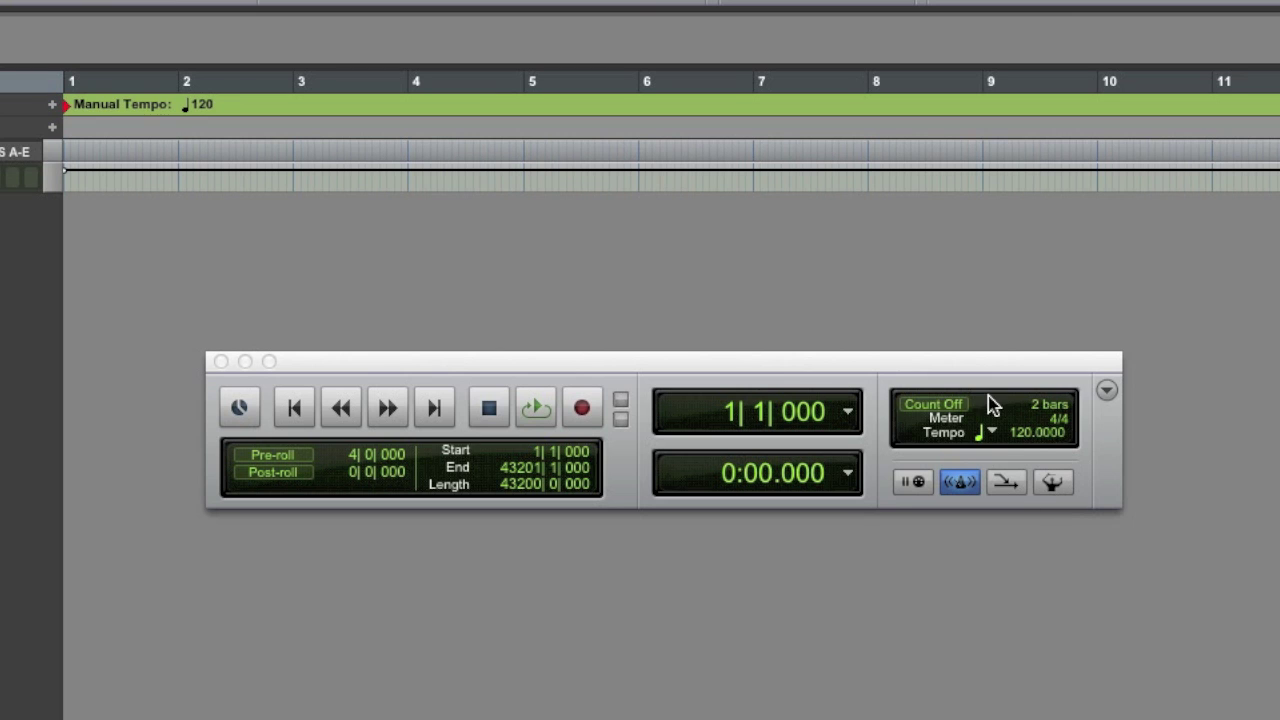
pyautogui.click(1015, 436)
pyautogui.write('138')
pyautogui.press('Return')
pyautogui.moveTo(1025, 400); pyautogui.dragTo(1027, 443)
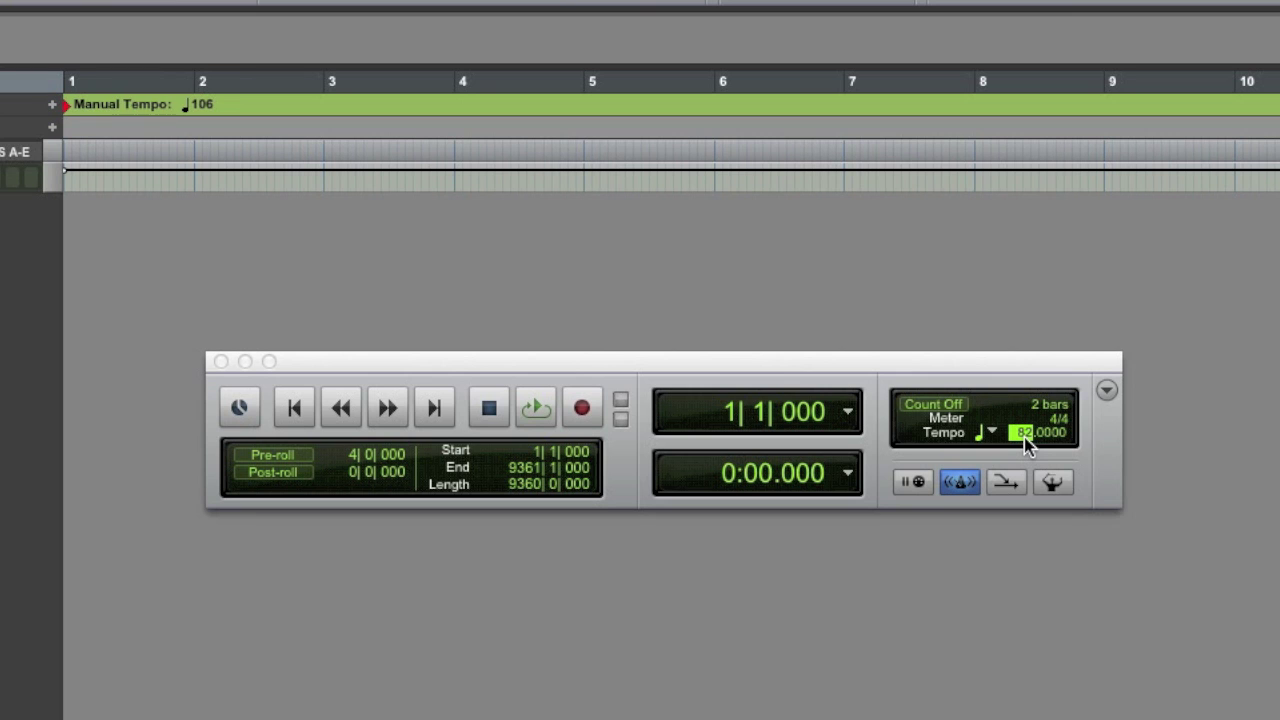
# Commit the manual tempo at 83 BPM and audition about two bars of it
pyautogui.press('Return')
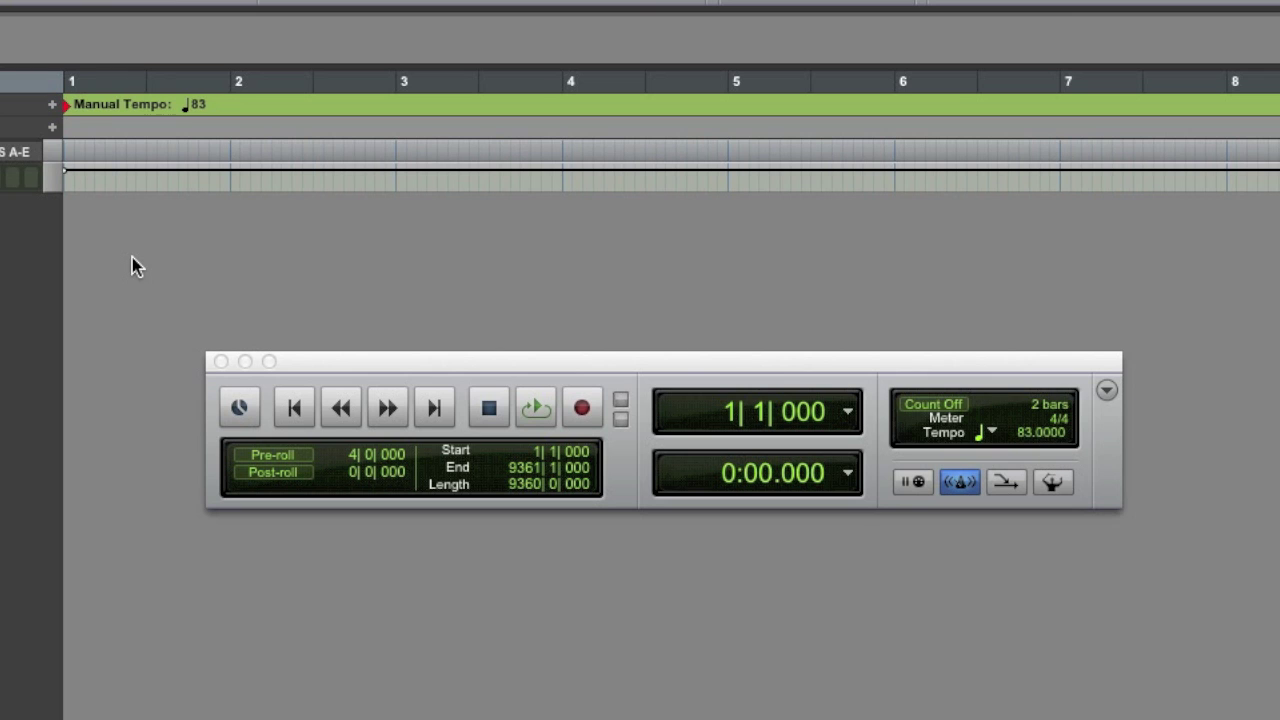
pyautogui.press('space')
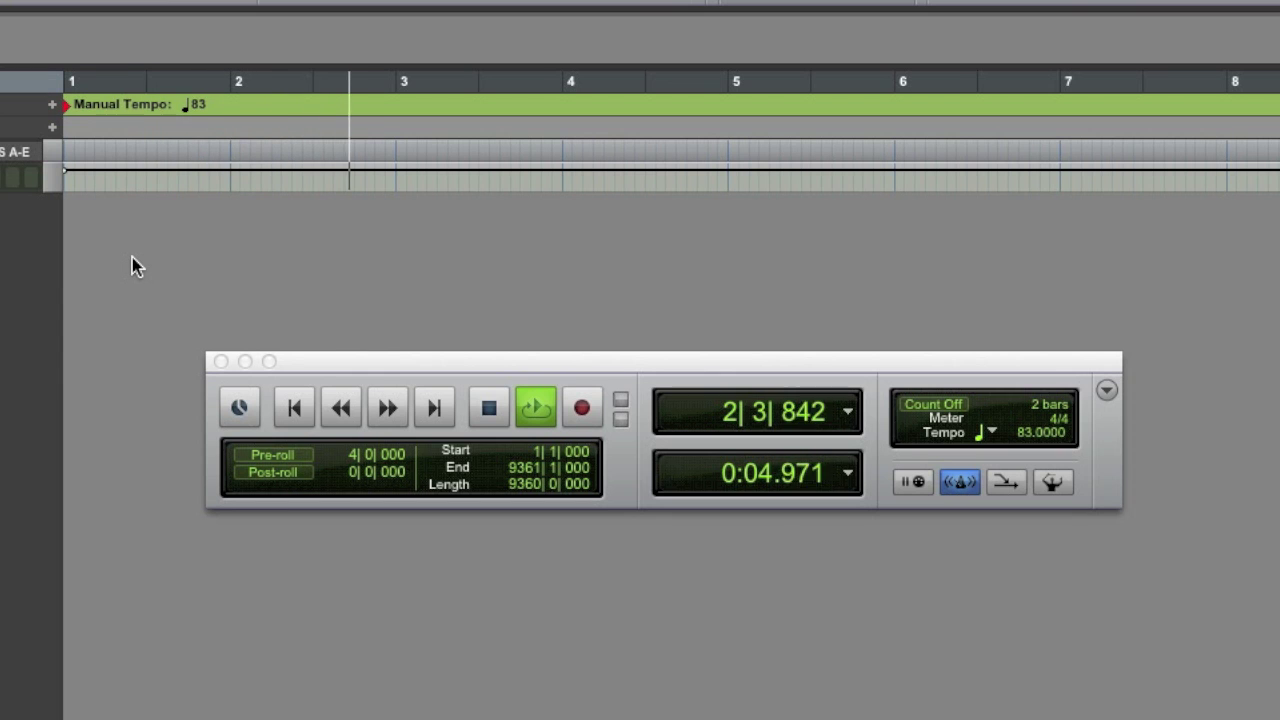
pyautogui.press('space')
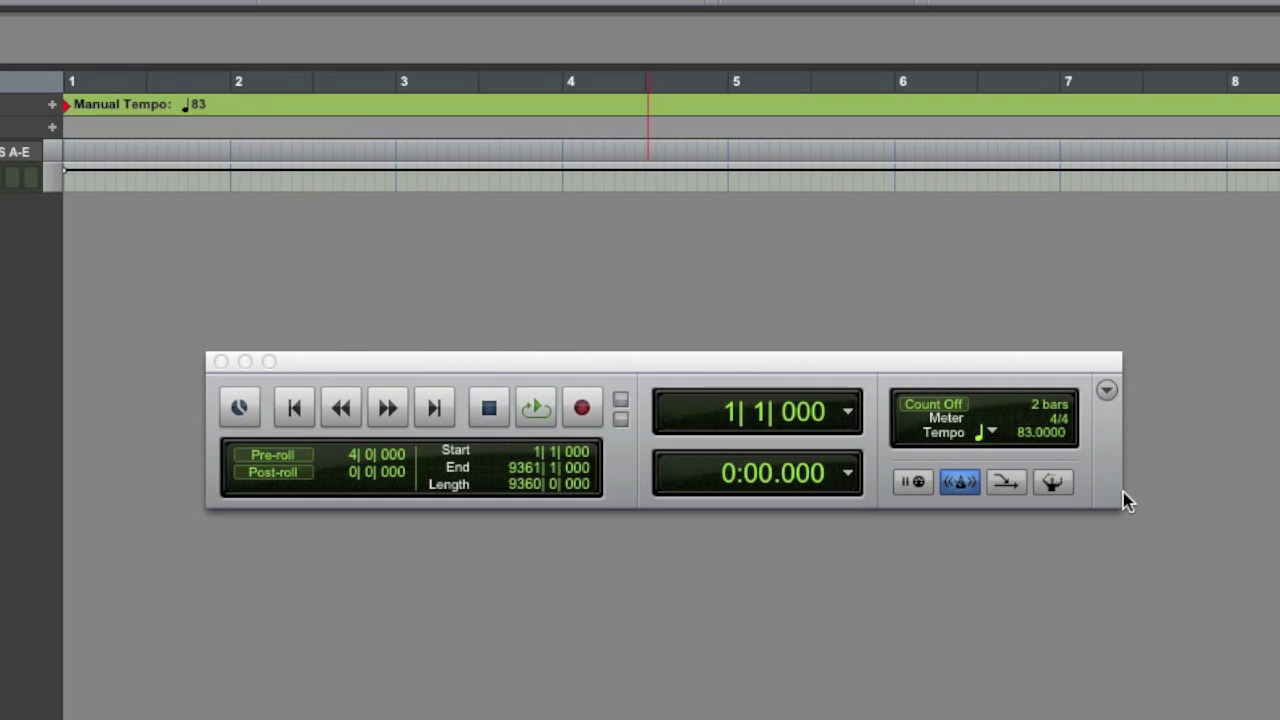
# Retype the manual tempo, zoom the timeline out, and re-enable Conductor to follow the 160 BPM ruler
pyautogui.click(1016, 434)
pyautogui.write('16')
pyautogui.press('Return')
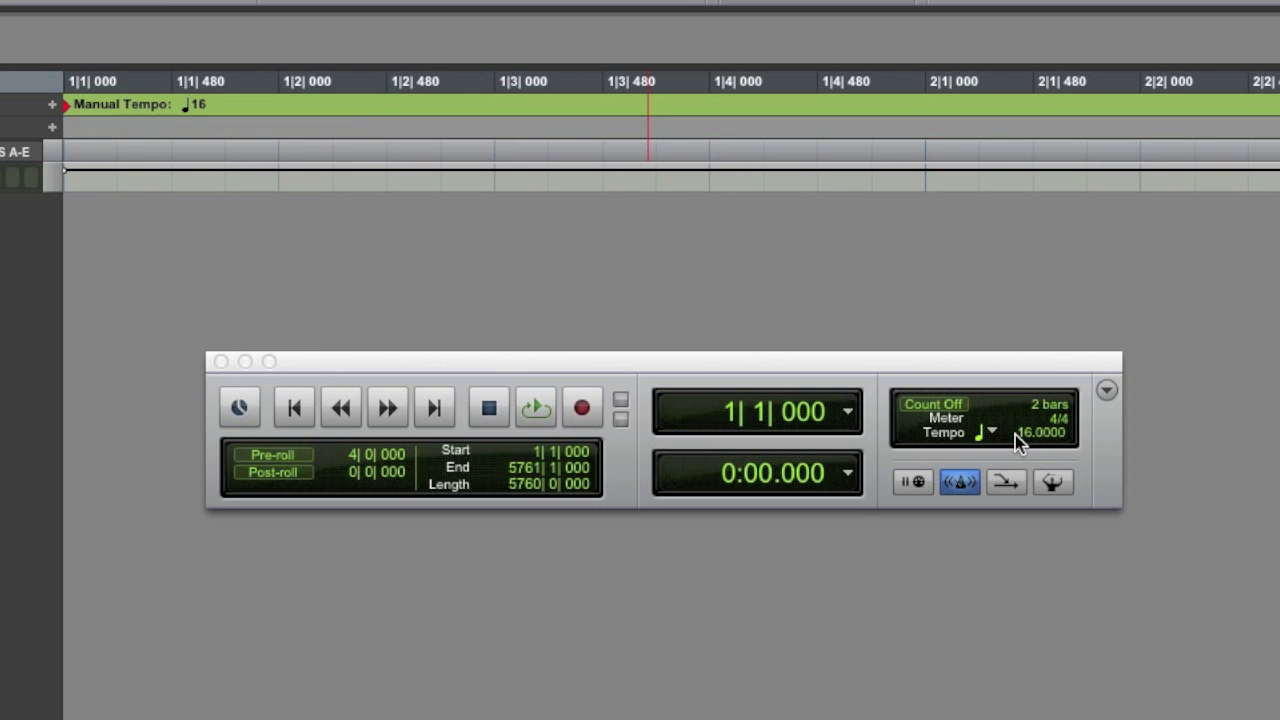
pyautogui.press('super+bracketleft')
pyautogui.press('super+bracketleft')
pyautogui.press('super+bracketleft')
pyautogui.press('super+bracketleft')
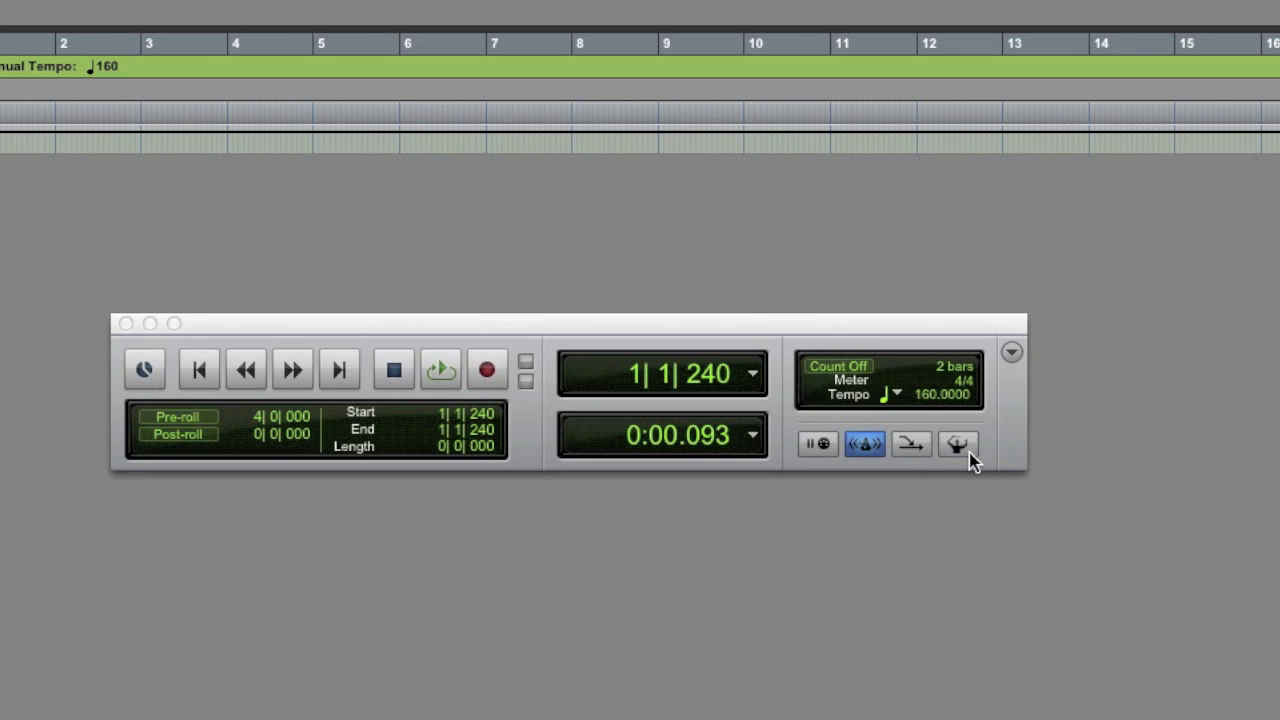
pyautogui.click(968, 456)
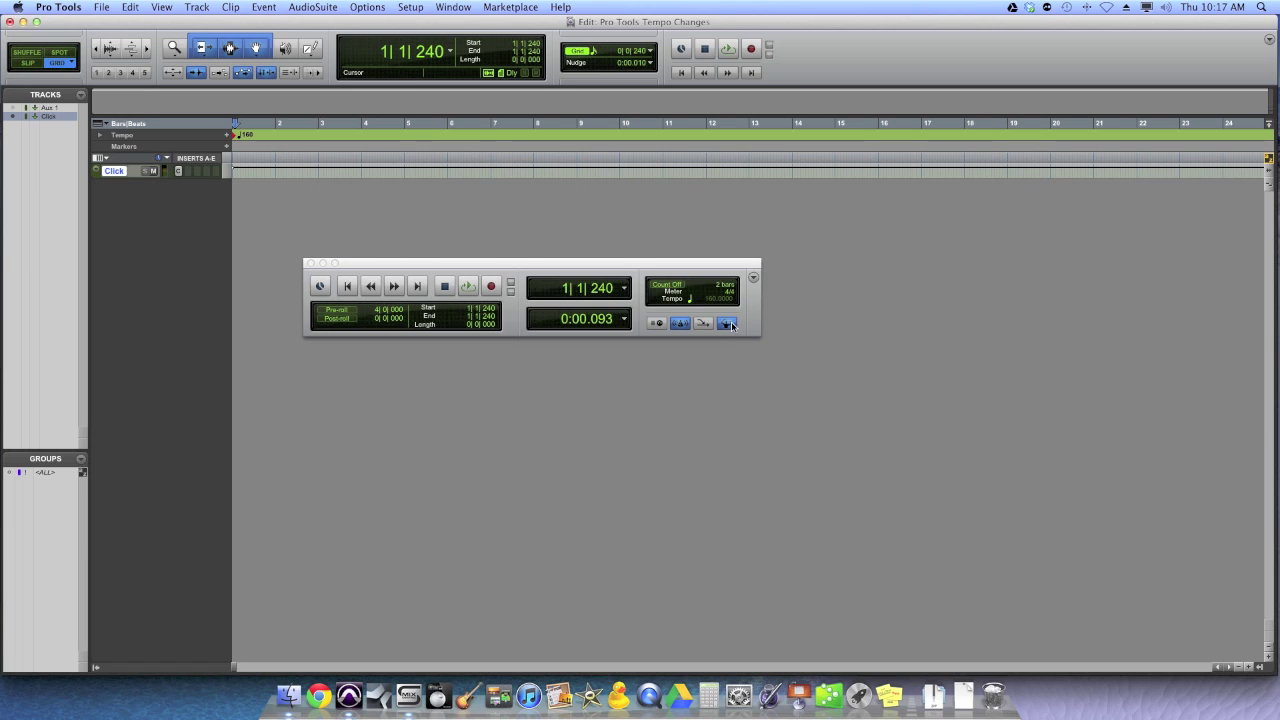
# Close the Transport, reduce the rulers to Bars|Beats and Tempo only, and place the cursor at bar 9
pyautogui.click(310, 263)
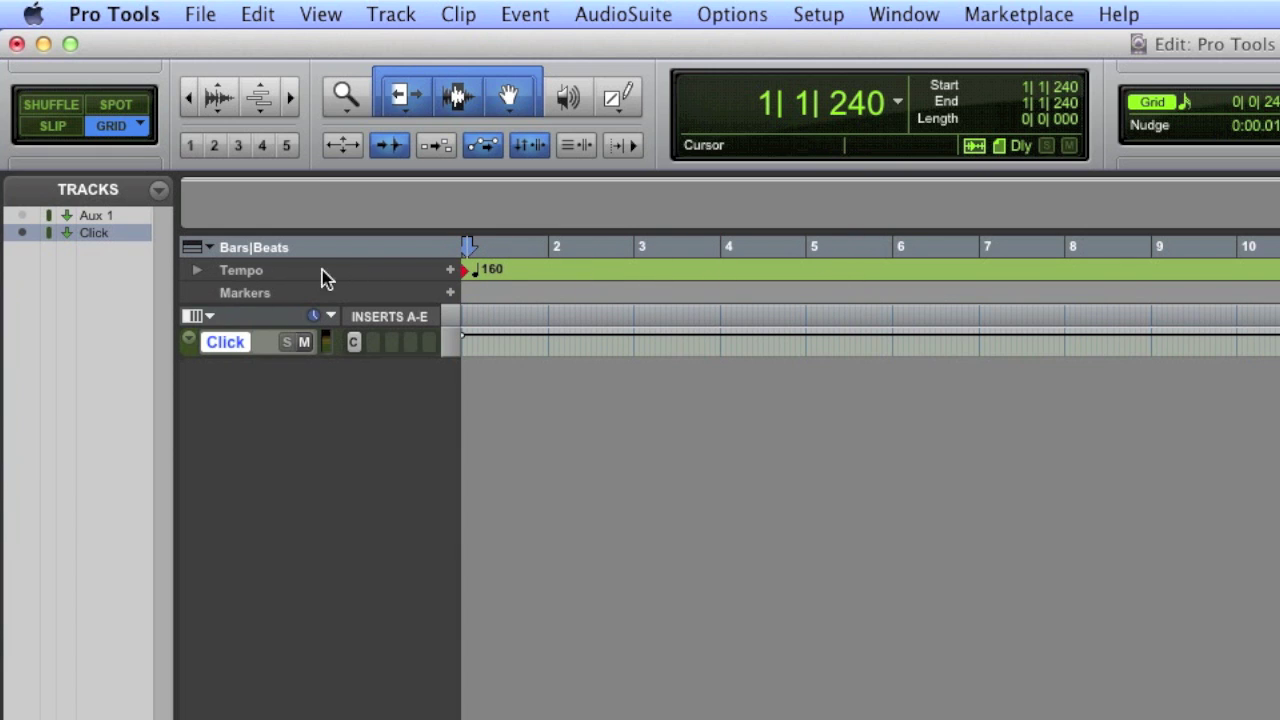
pyautogui.click(199, 247)
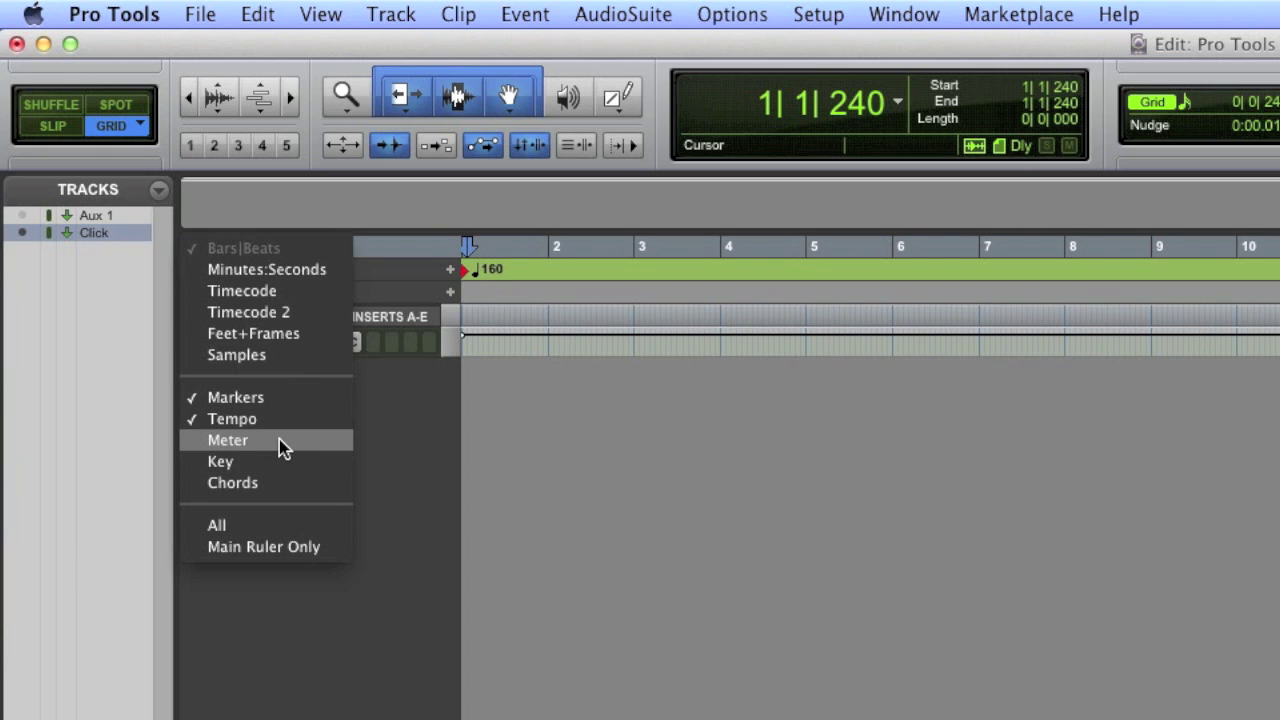
pyautogui.click(279, 439)
pyautogui.click(210, 256)
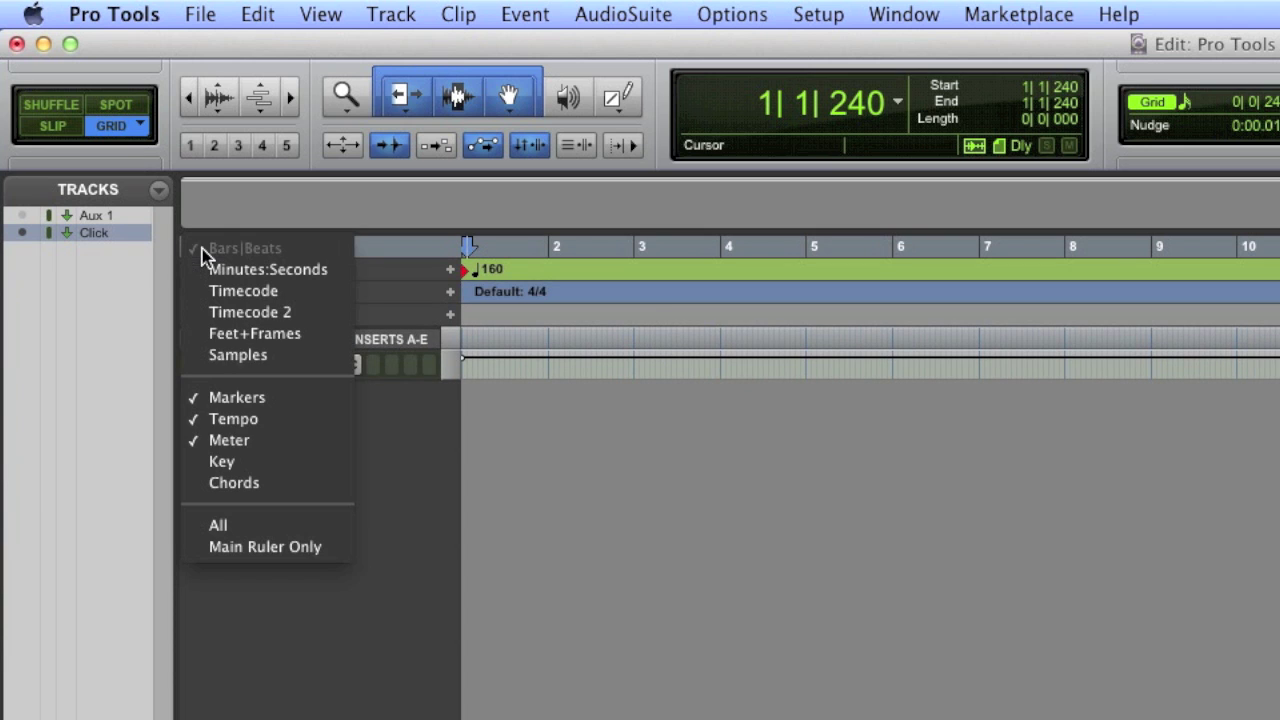
pyautogui.click(258, 459)
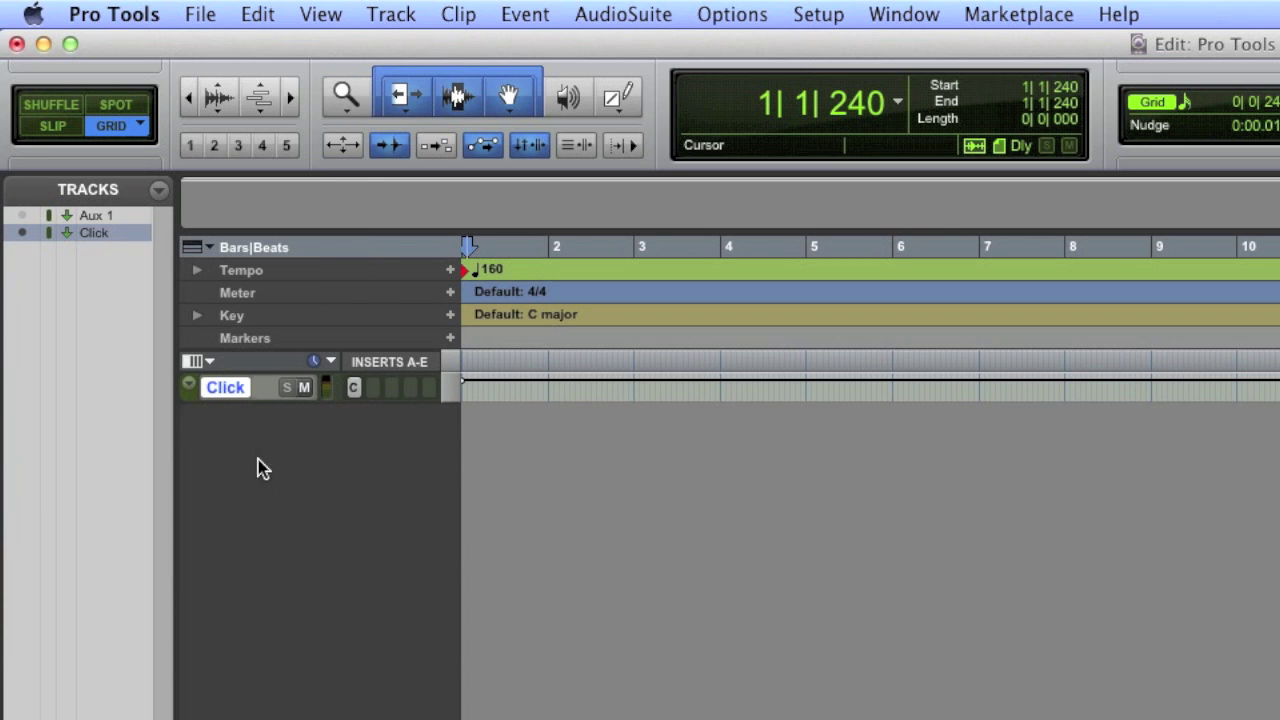
pyautogui.keyDown('alt'); pyautogui.click(370, 320); pyautogui.keyUp('alt')
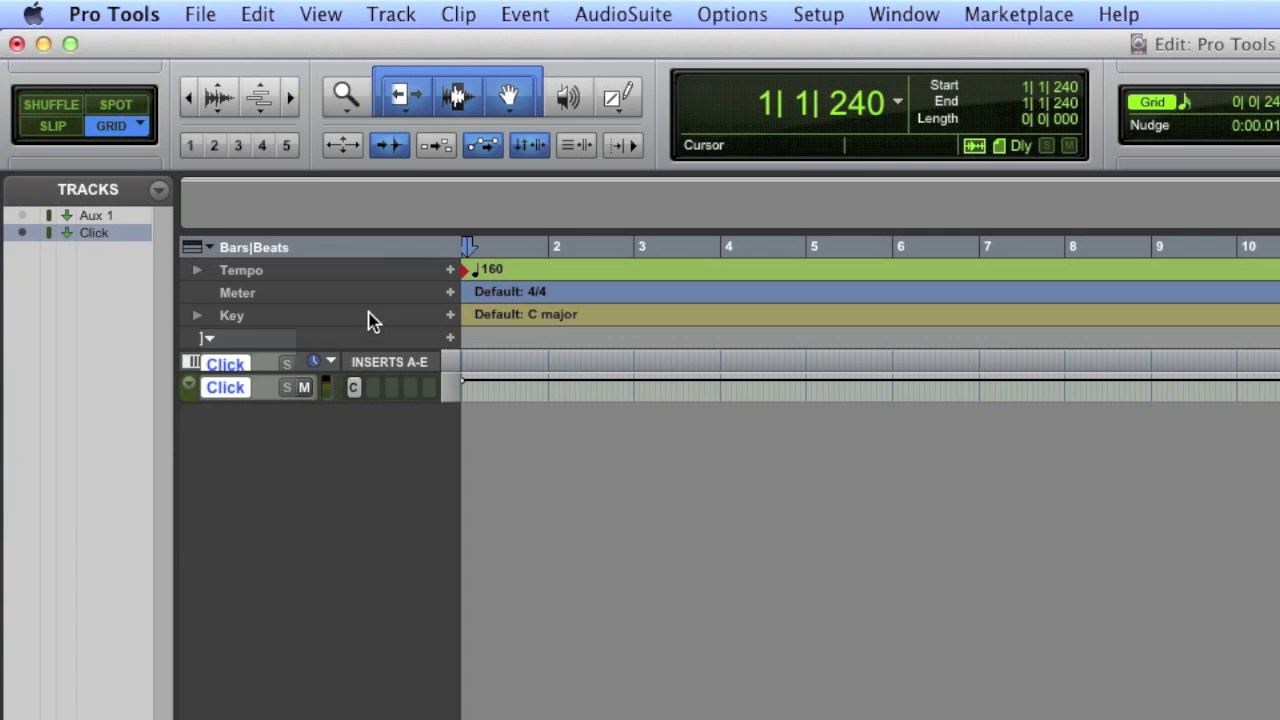
pyautogui.keyDown('alt'); pyautogui.click(371, 297); pyautogui.keyUp('alt')
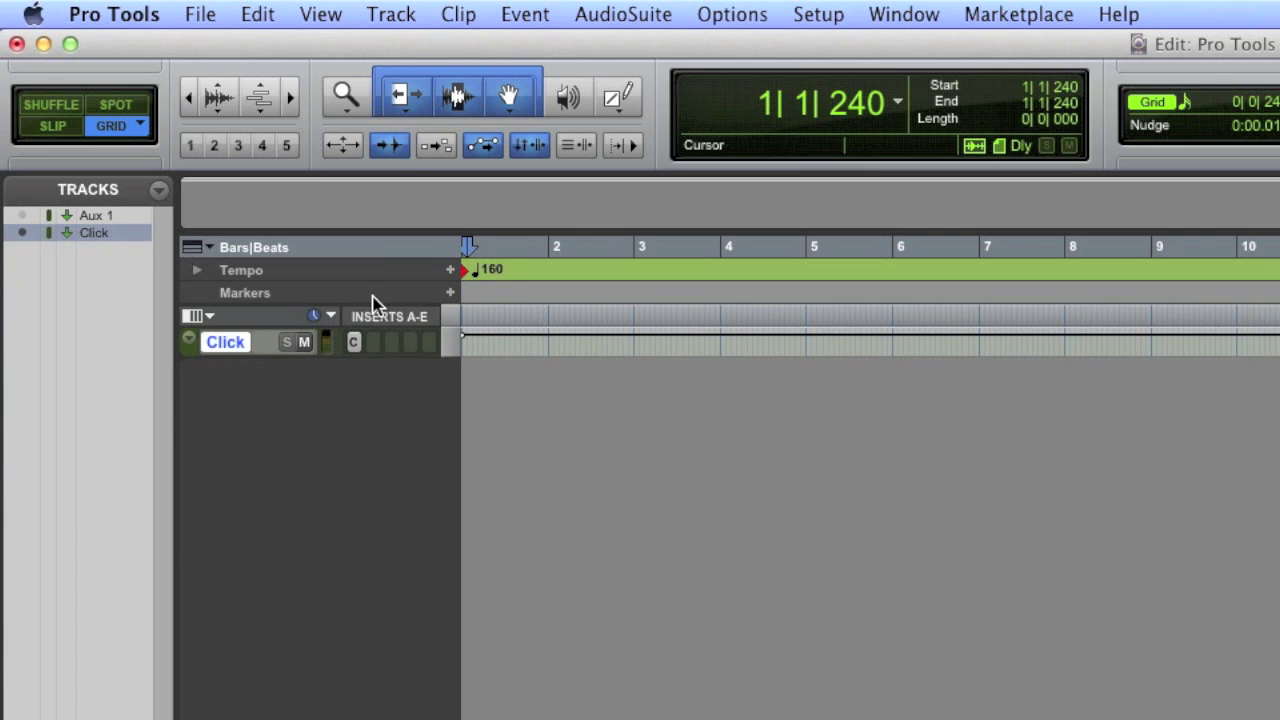
pyautogui.keyDown('alt'); pyautogui.click(372, 297); pyautogui.keyUp('alt')
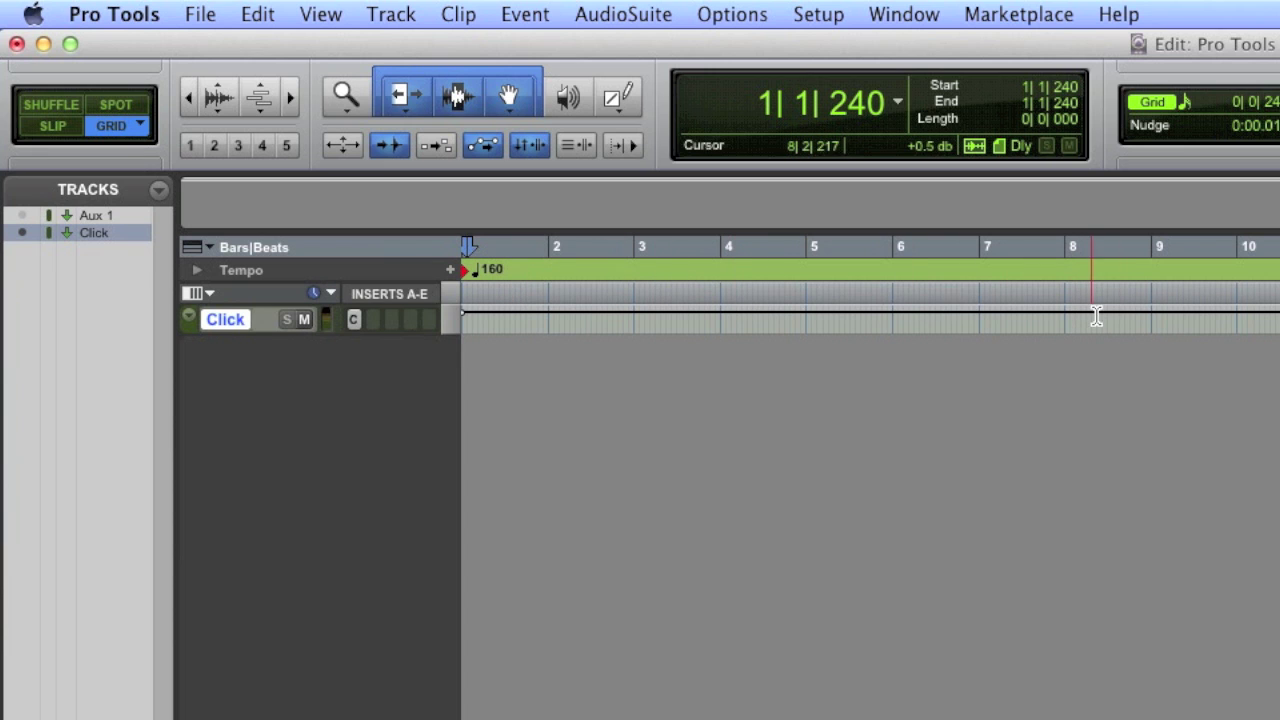
pyautogui.click(1151, 316)
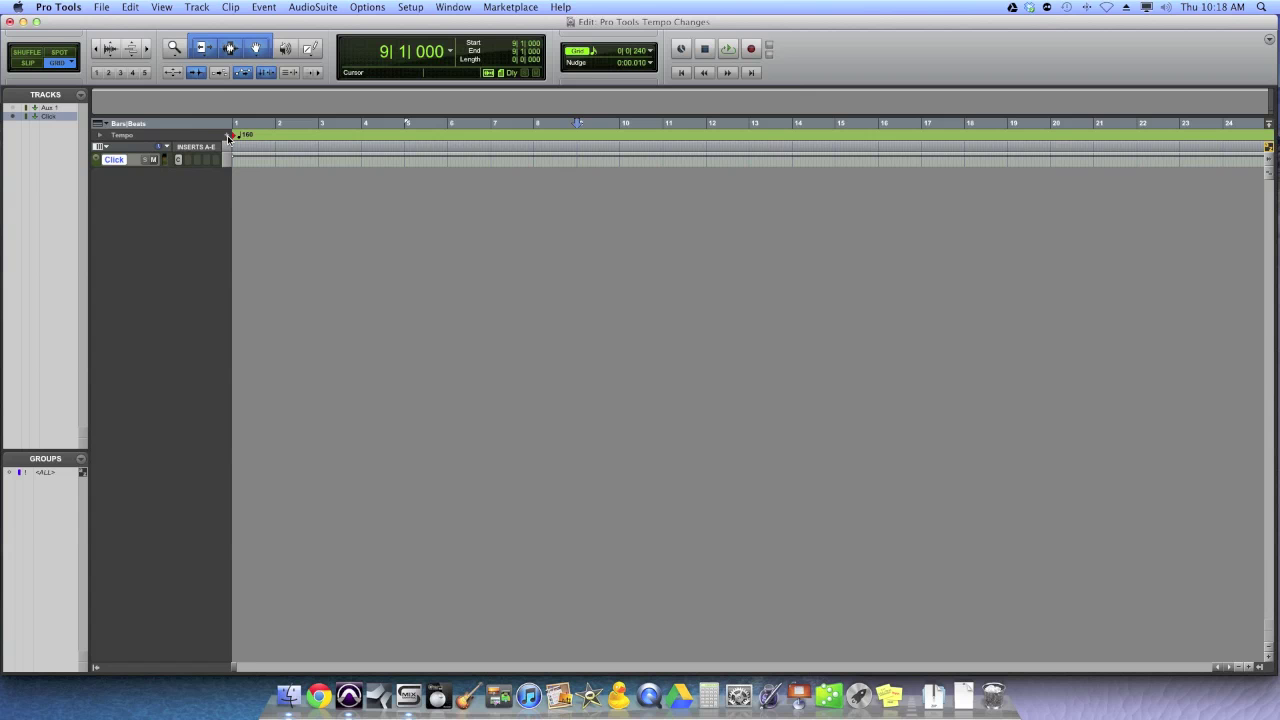
# Insert a 120 BPM tempo marker at bar 9 from the Tempo ruler
pyautogui.click(452, 270)
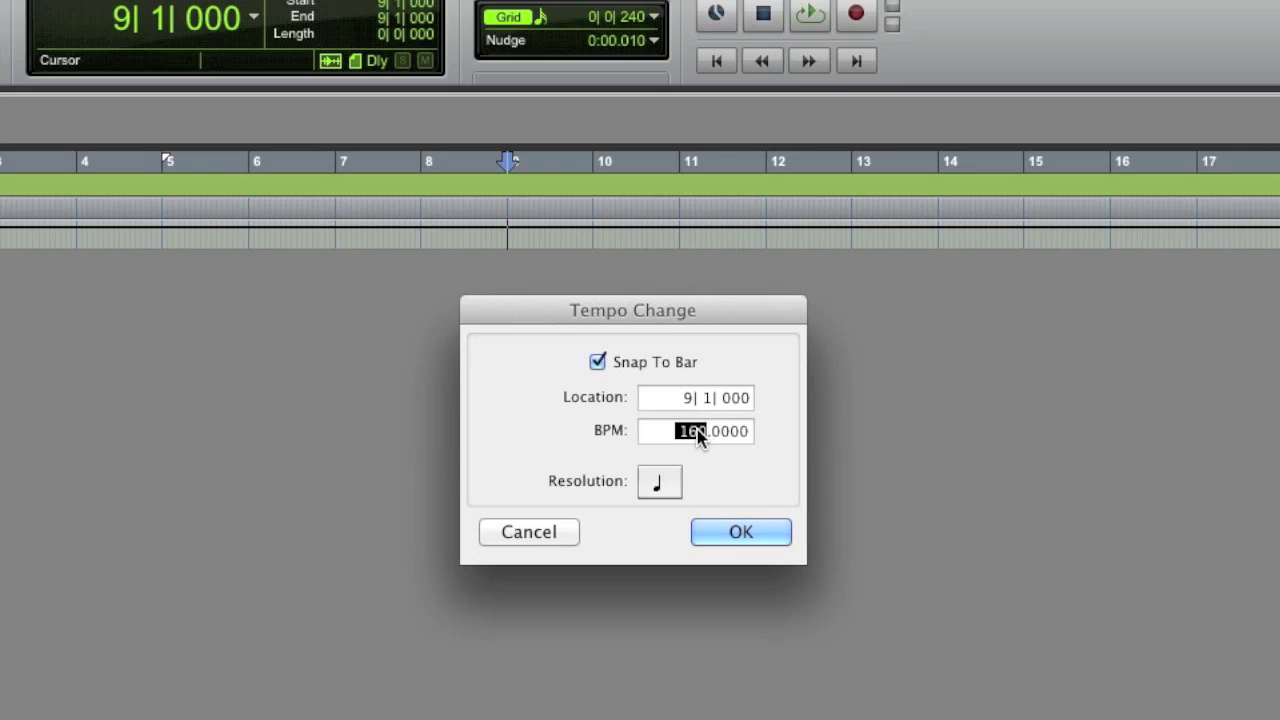
pyautogui.write('120')
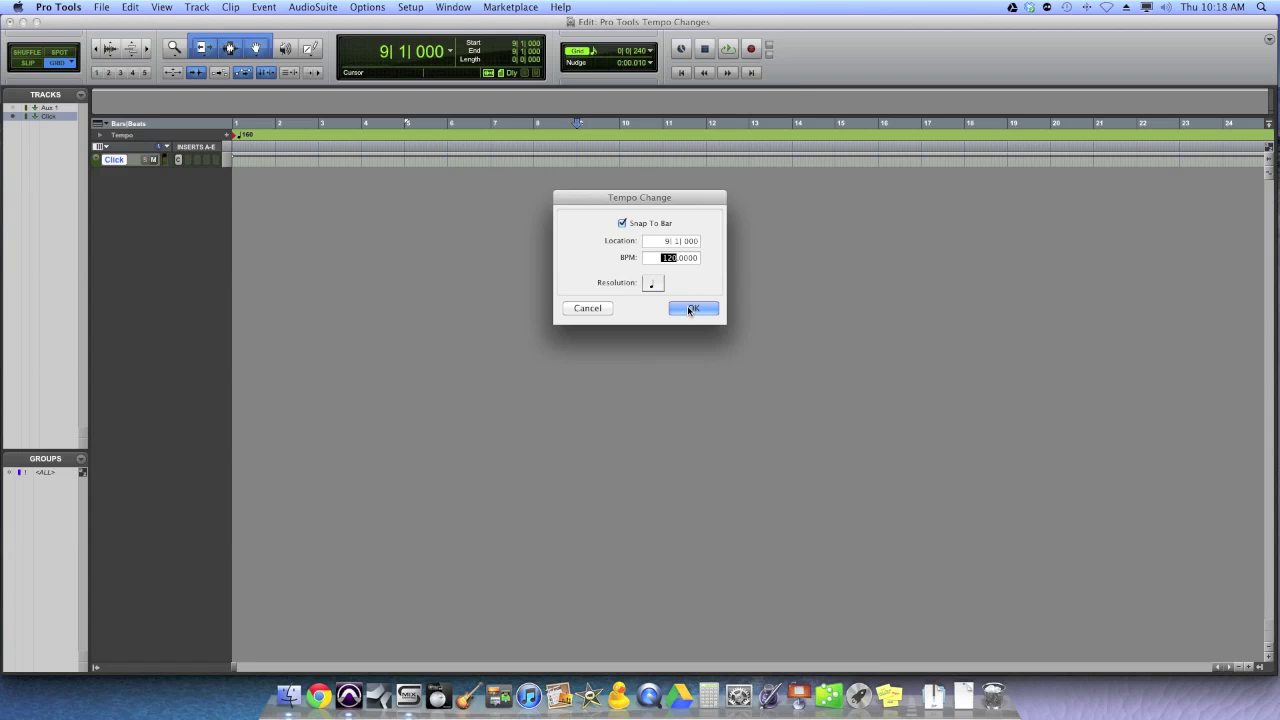
pyautogui.click(731, 532)
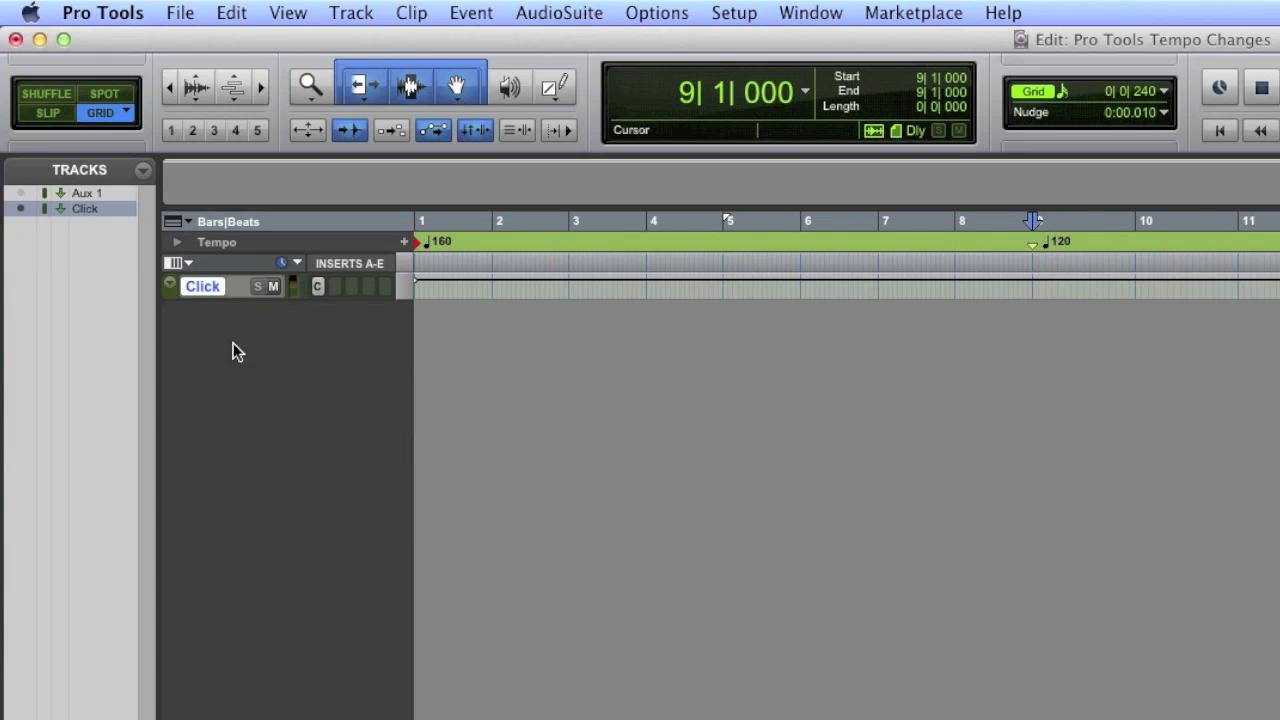
# Enlarge the Click track and play from bar 7 through the 160-to-120 drop at bar 9
pyautogui.moveTo(229, 295); pyautogui.dragTo(266, 594)
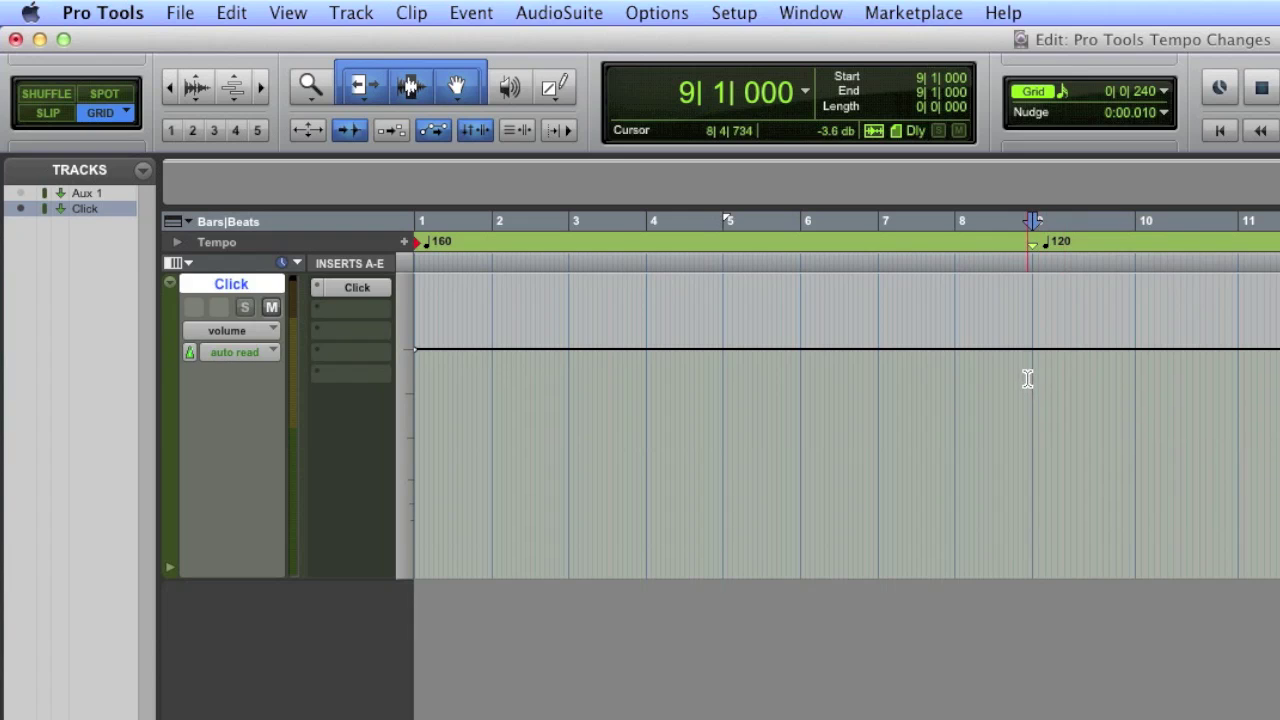
pyautogui.click(878, 390)
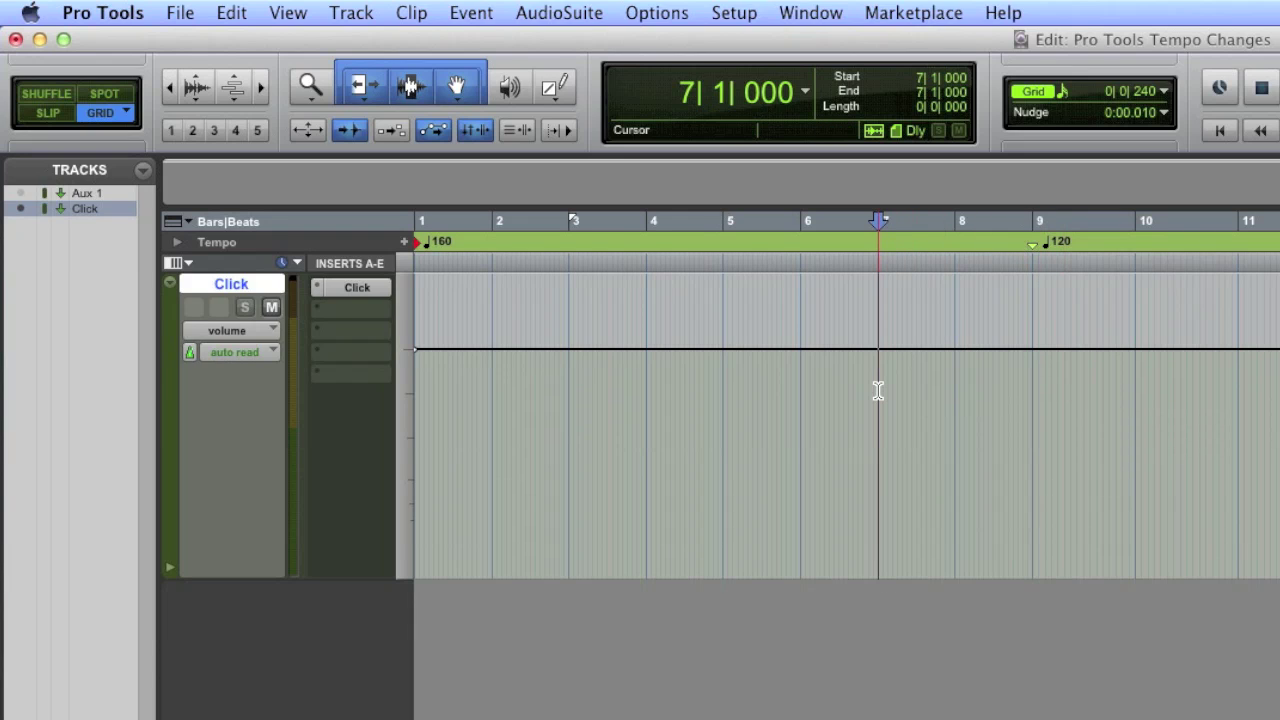
pyautogui.press('space')
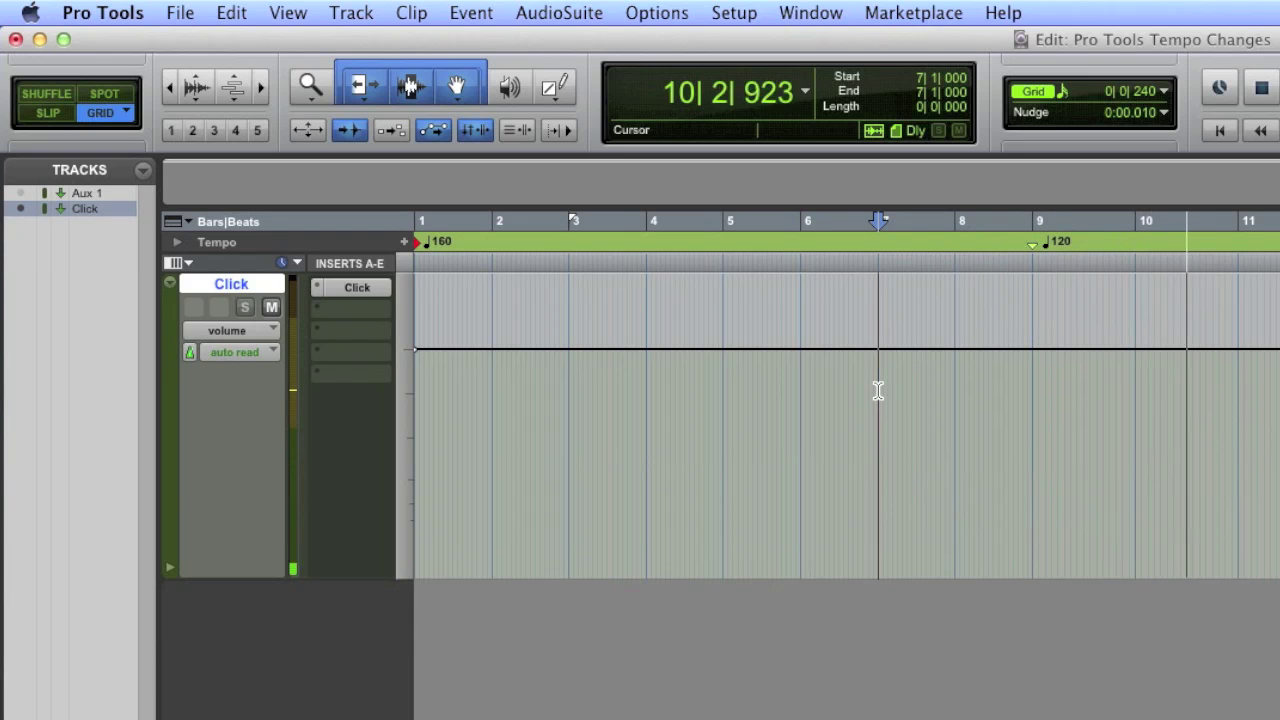
pyautogui.press('space')
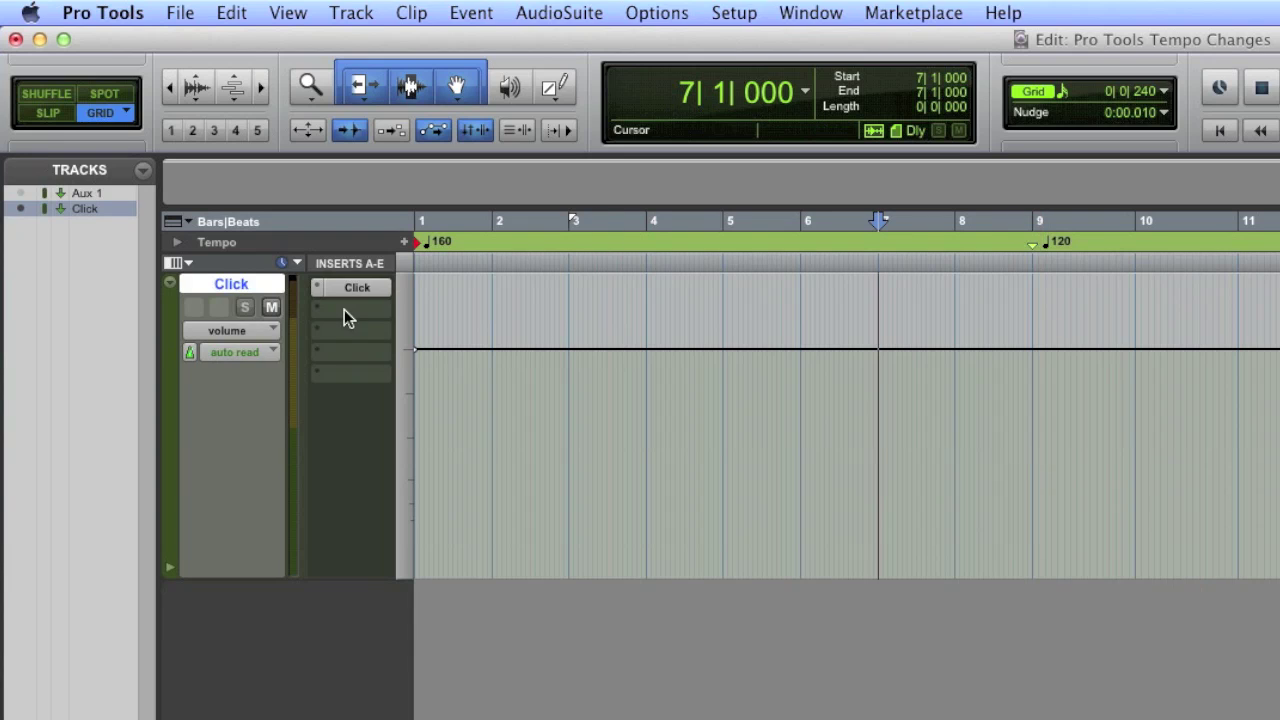
# Expand the Tempo ruler into its graph and zoom in around bar 7
pyautogui.click(176, 244)
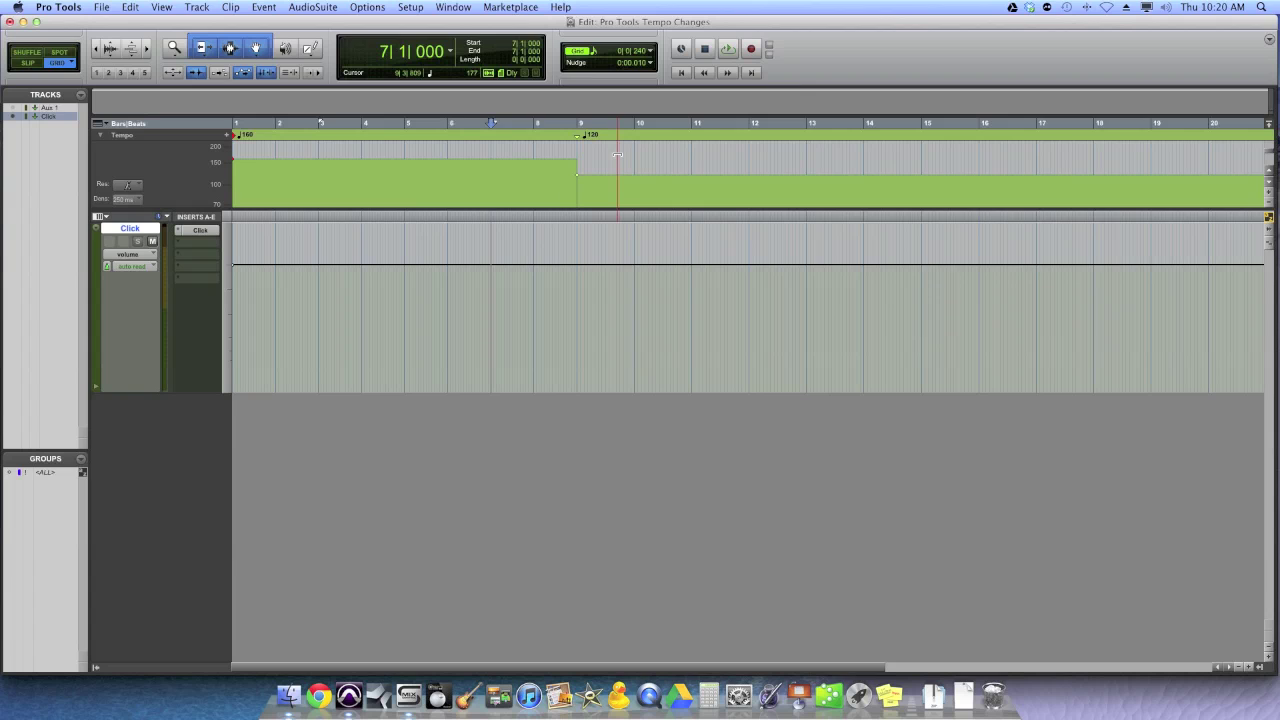
pyautogui.press('super+bracketright')
pyautogui.press('super+bracketright')
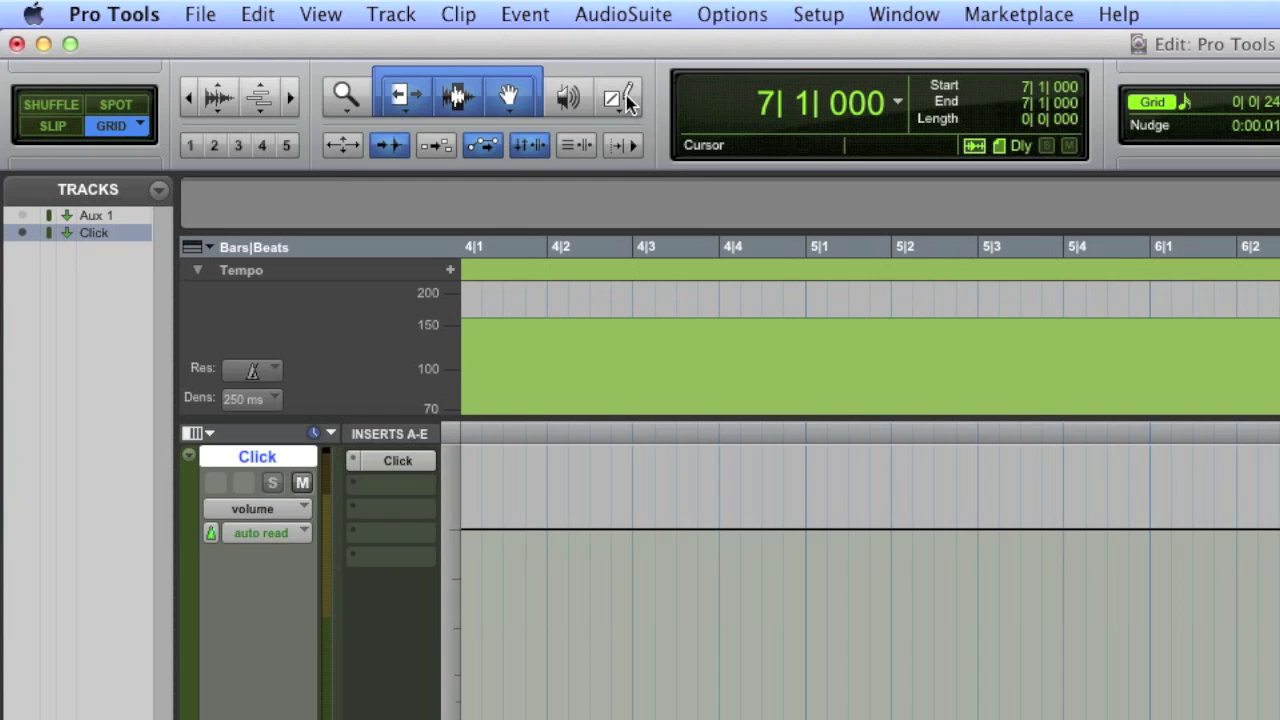
# Draw a Pencil Line tempo ramp from 159 BPM at bar 7 down to 120 at 8|4
pyautogui.click(620, 98)
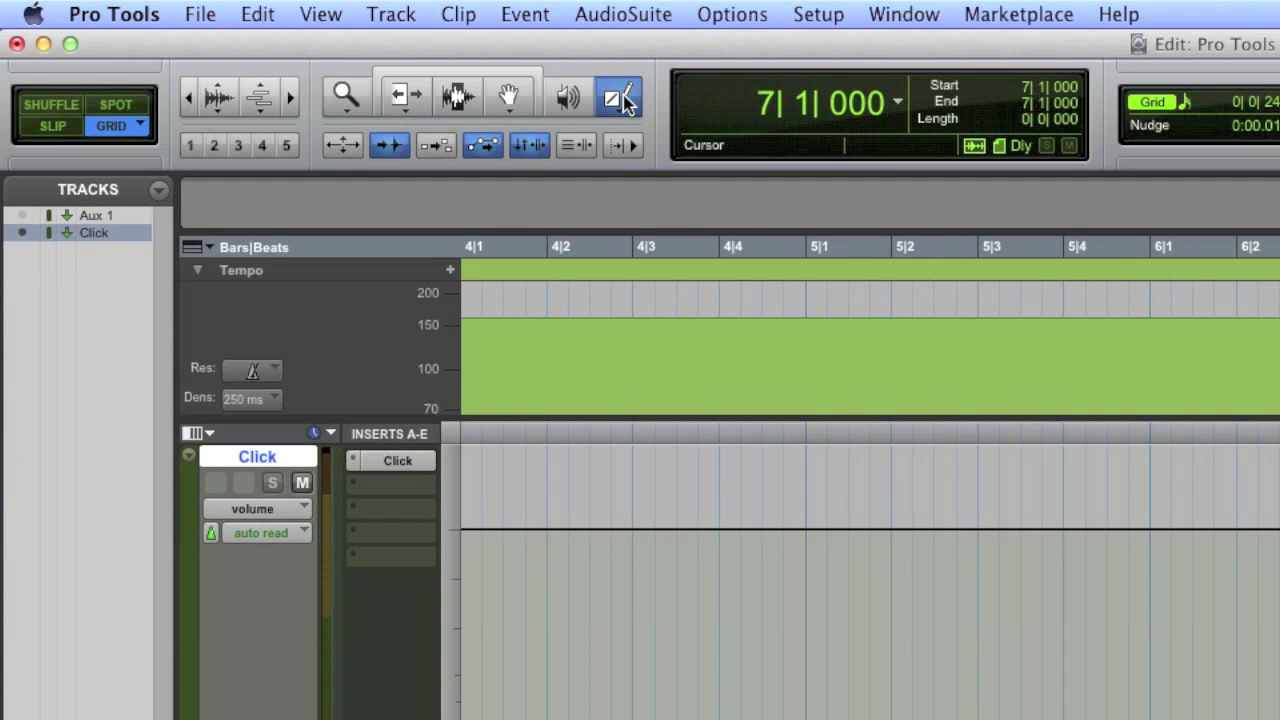
pyautogui.click(621, 99)
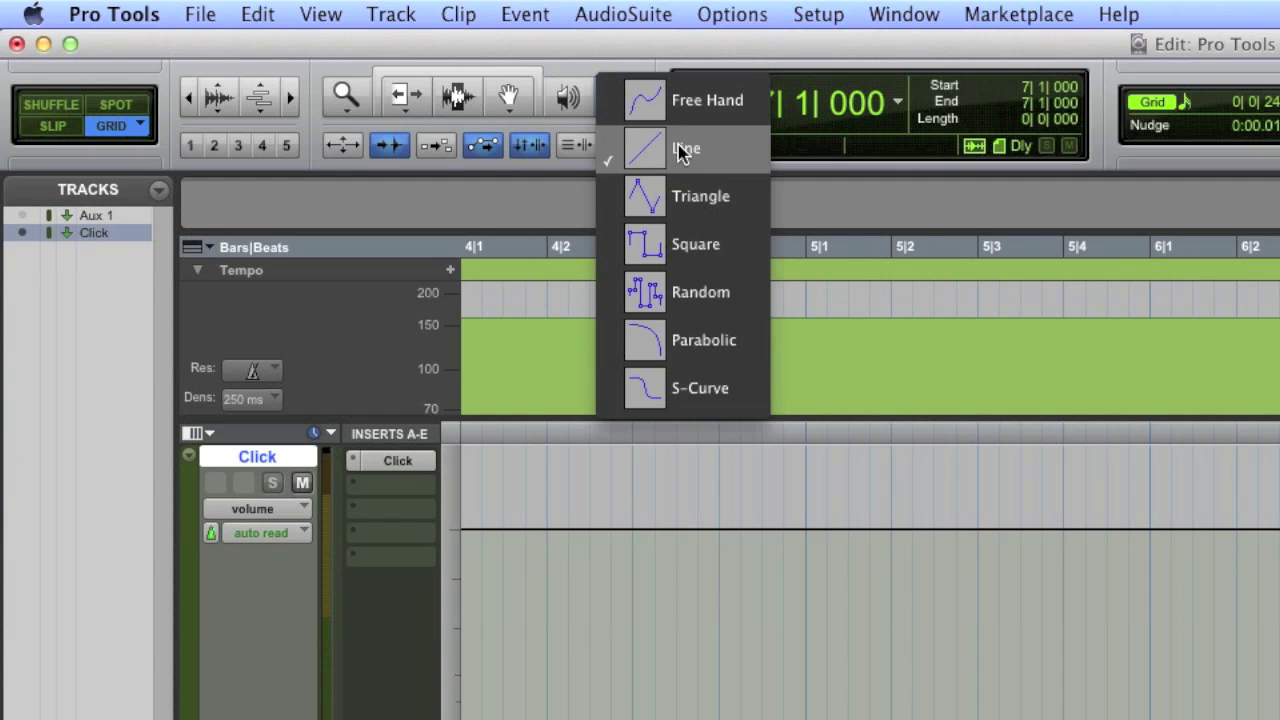
pyautogui.click(731, 163)
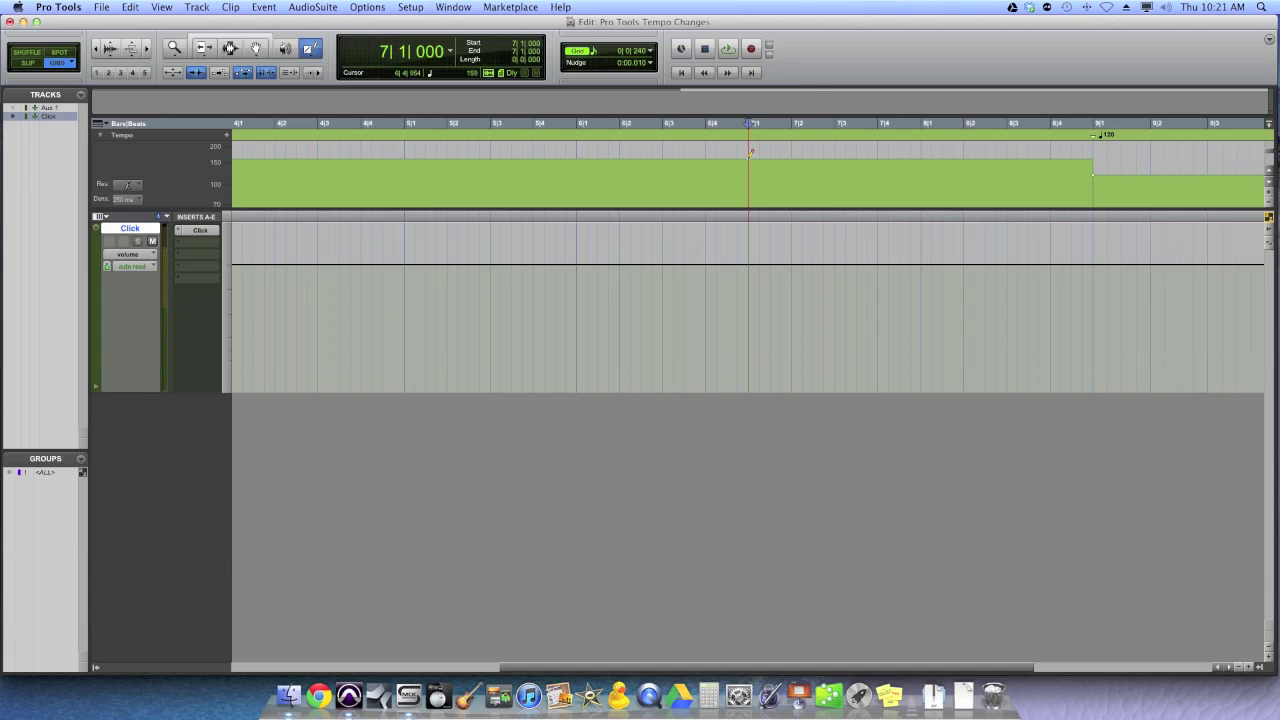
pyautogui.moveTo(750, 152); pyautogui.dragTo(1095, 174)
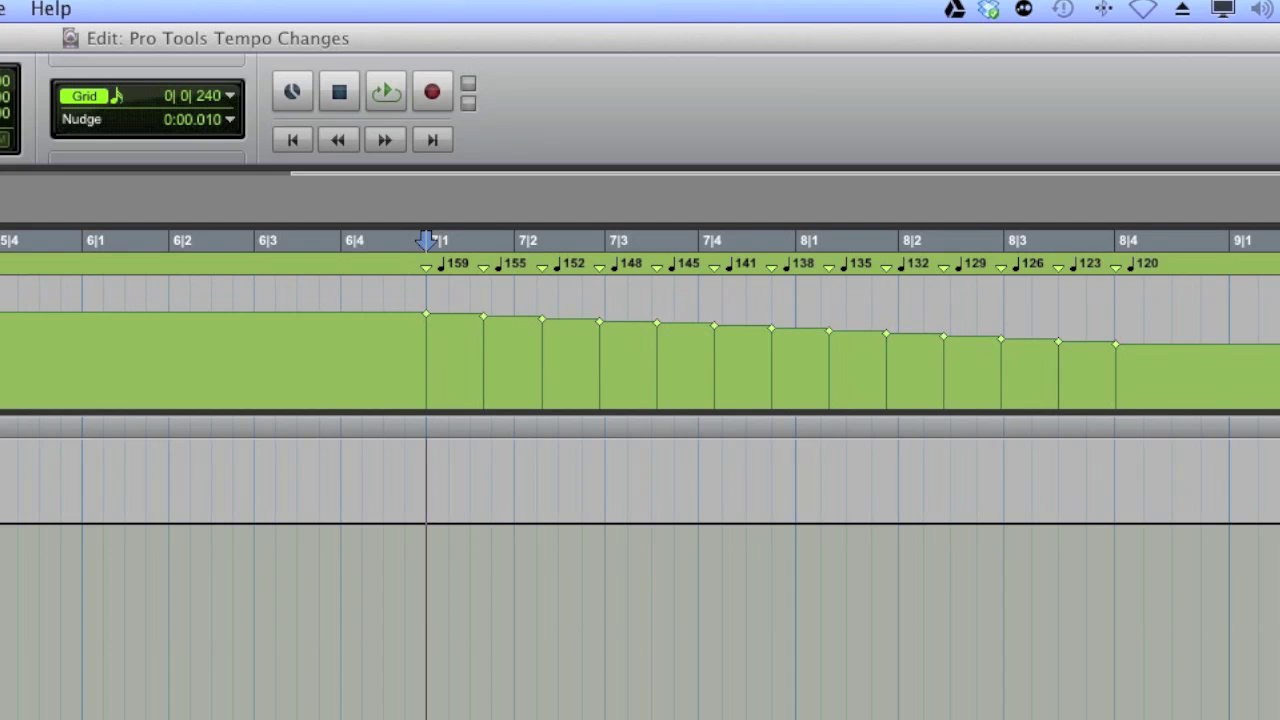
# Zoom out and play from bar 5 to hear the stepped ramp from 160 down to 120 BPM
pyautogui.press('super+bracketleft')
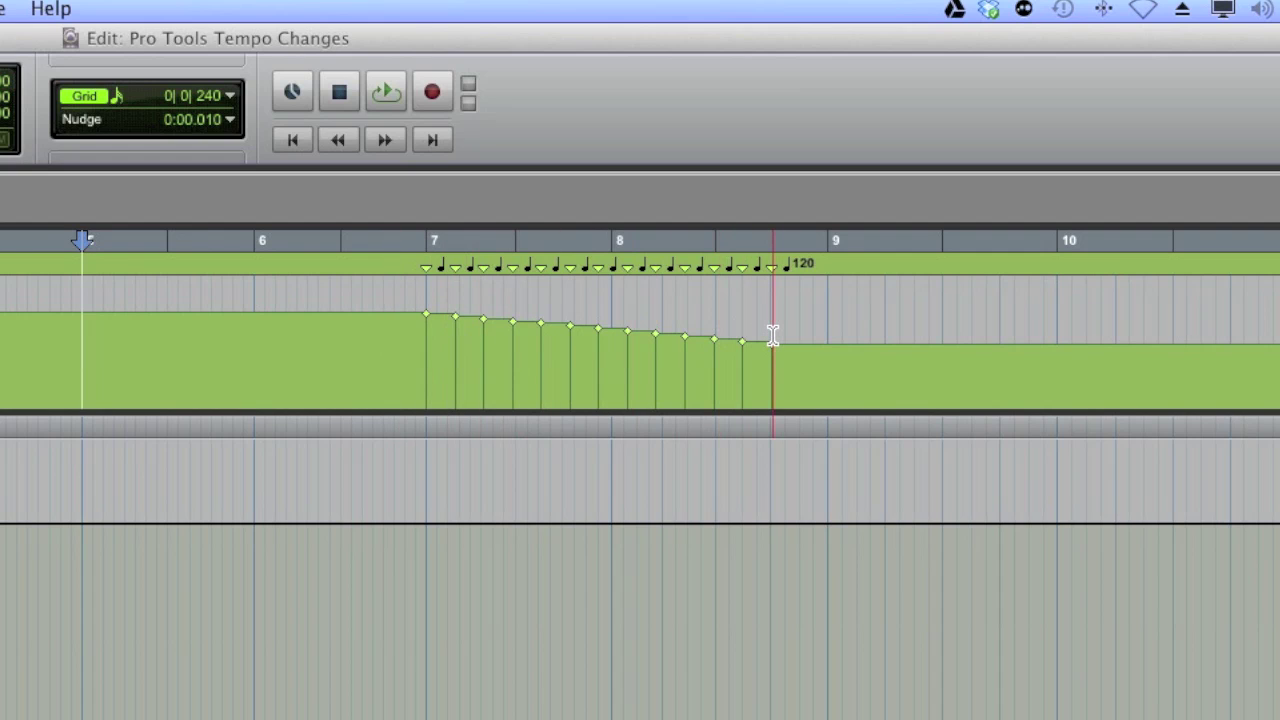
pyautogui.press('space')
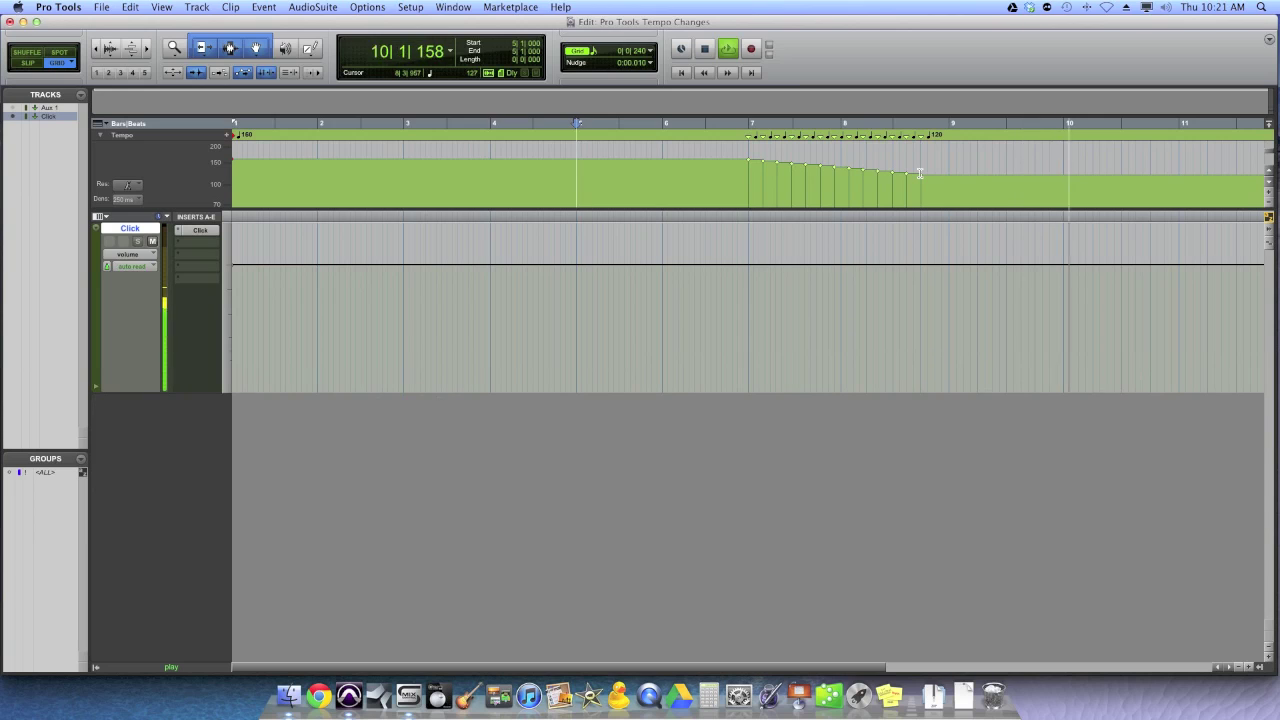
pyautogui.press('space')
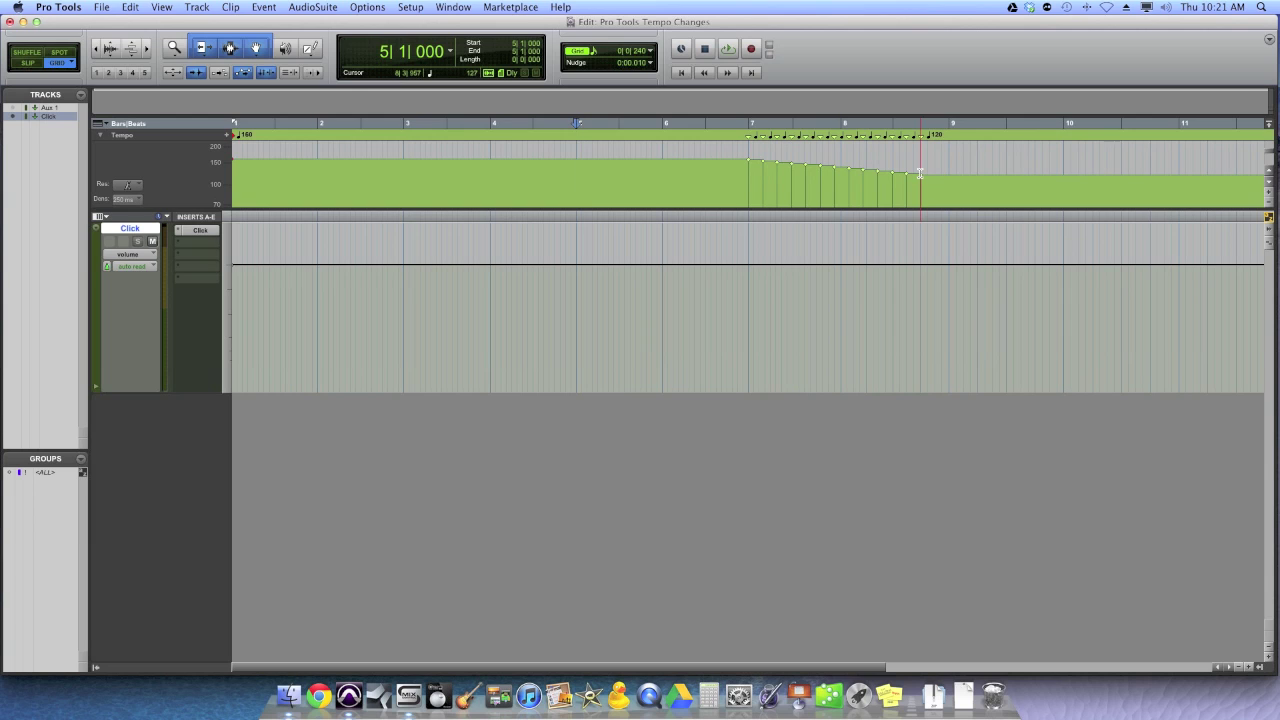
pyautogui.click(310, 48)
# Draw a freehand tempo curve rising and falling after bar 9, ending at 97 BPM, and play it from 8|3
pyautogui.click(328, 46)
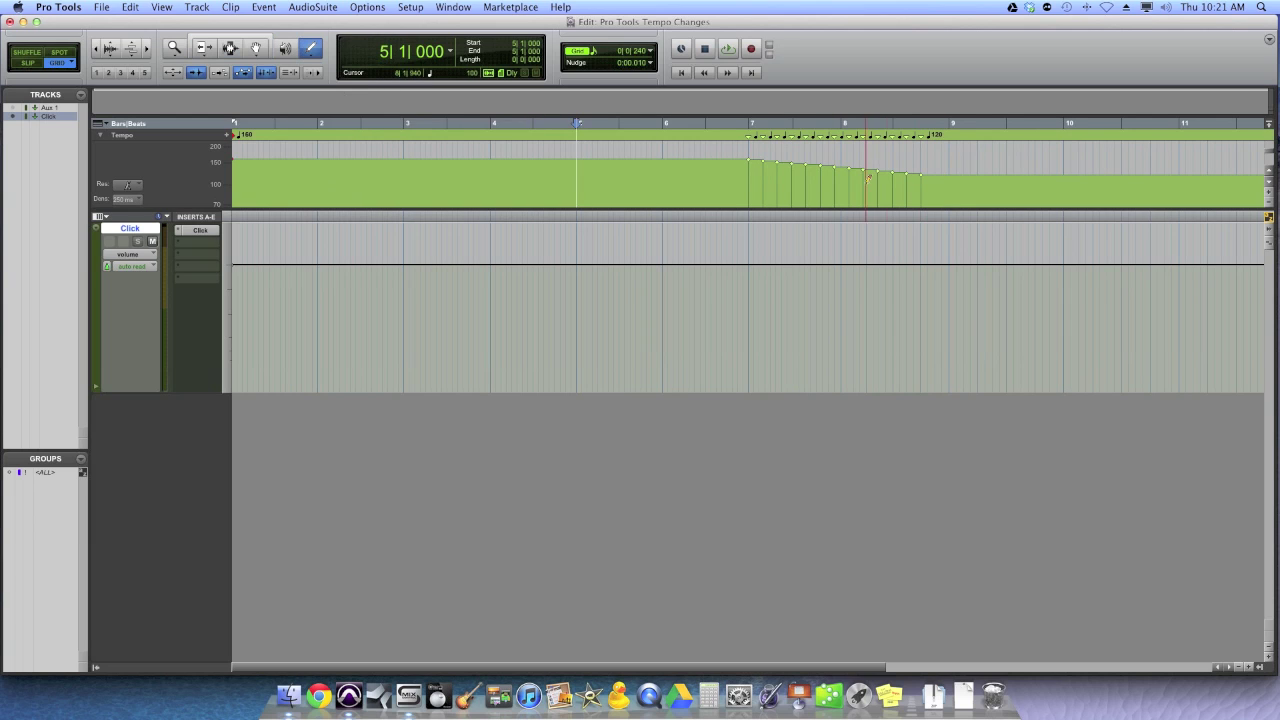
pyautogui.moveTo(958, 180)
pyautogui.mouseDown()
pyautogui.moveTo(987, 148)
pyautogui.moveTo(1044, 188)
pyautogui.moveTo(1046, 160)
pyautogui.moveTo(1109, 188)
pyautogui.moveTo(1107, 168)
pyautogui.moveTo(1157, 190)
pyautogui.mouseUp()
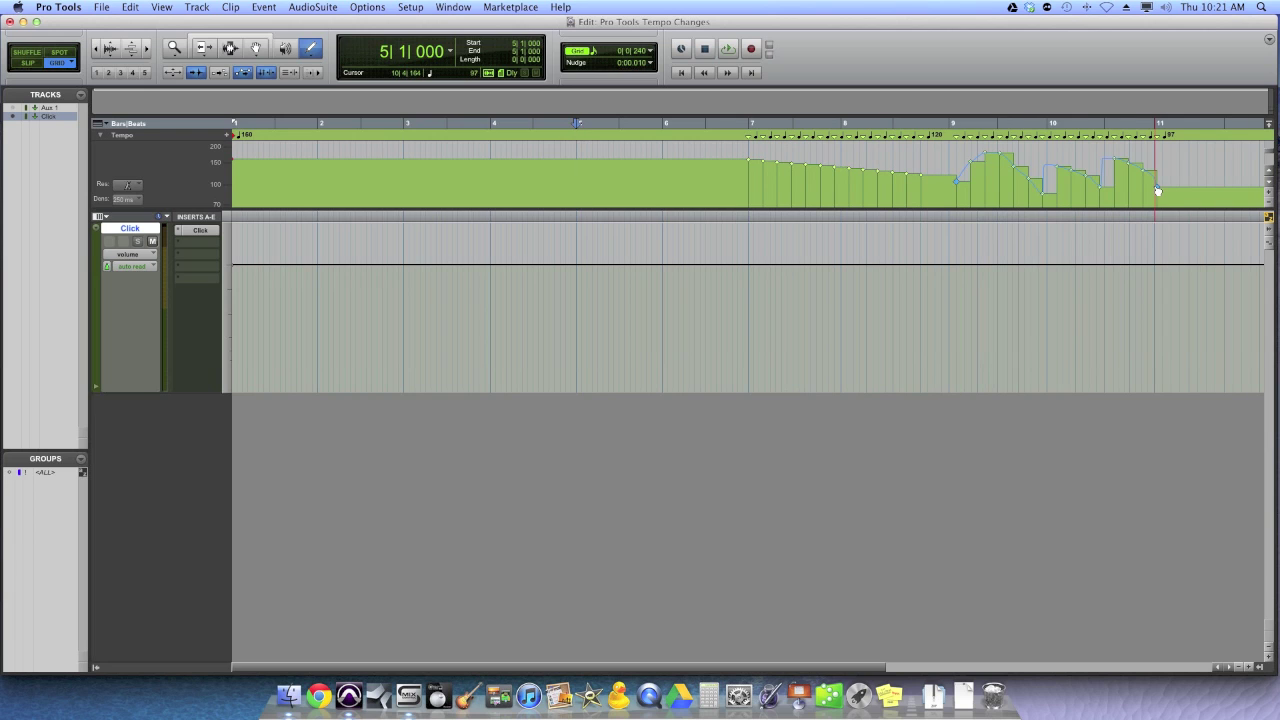
pyautogui.click(902, 130)
pyautogui.press('space')
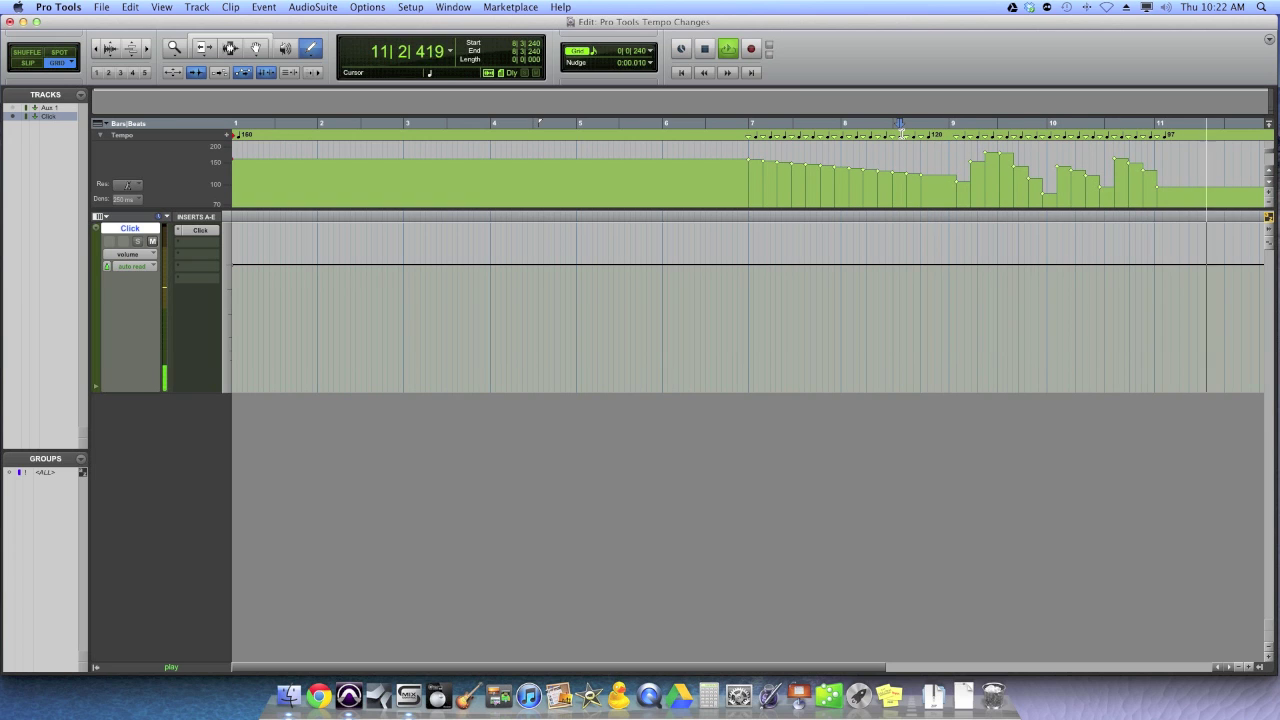
pyautogui.press('super+bracketleft')
pyautogui.press('space')
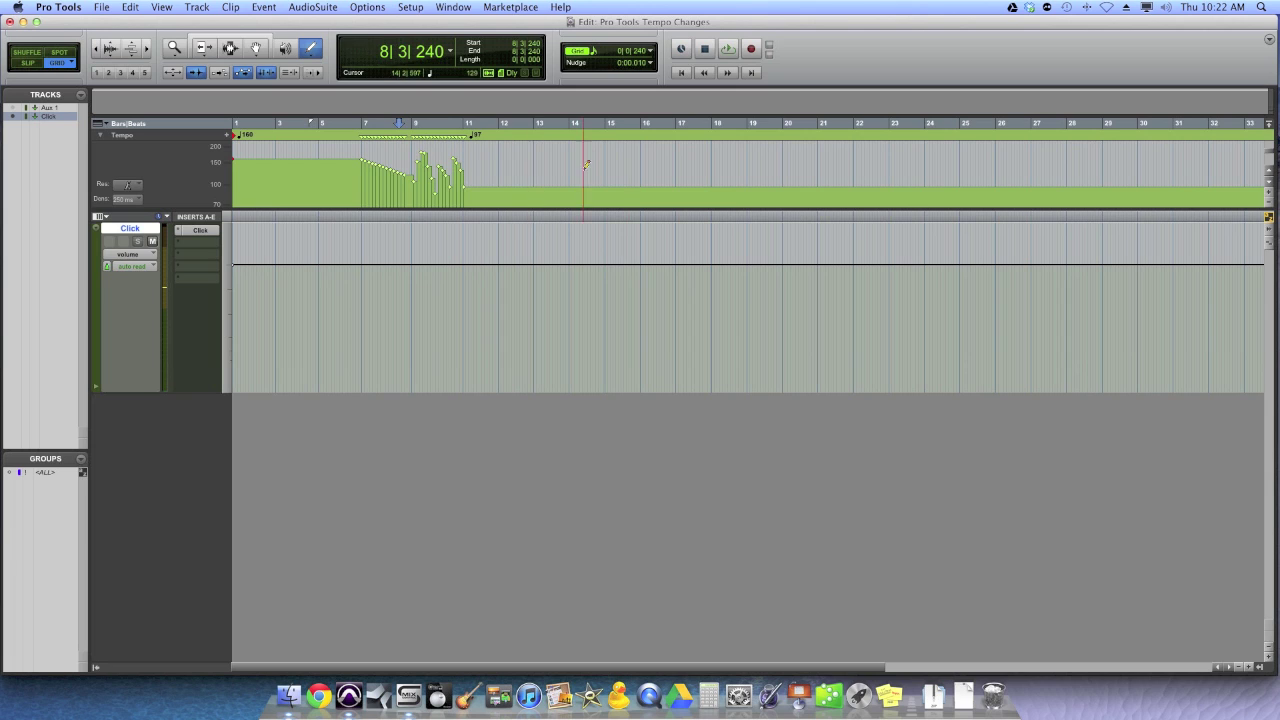